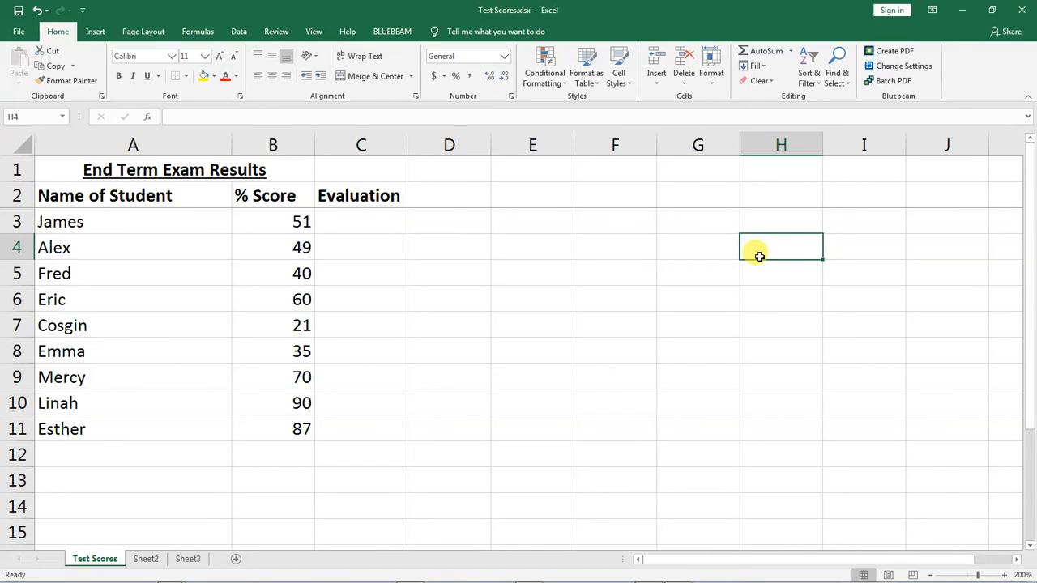
# Step: Enter the grading labels "pass" in H4 and "fail" in H5
pyautogui.press('Return')
pyautogui.write('fail')
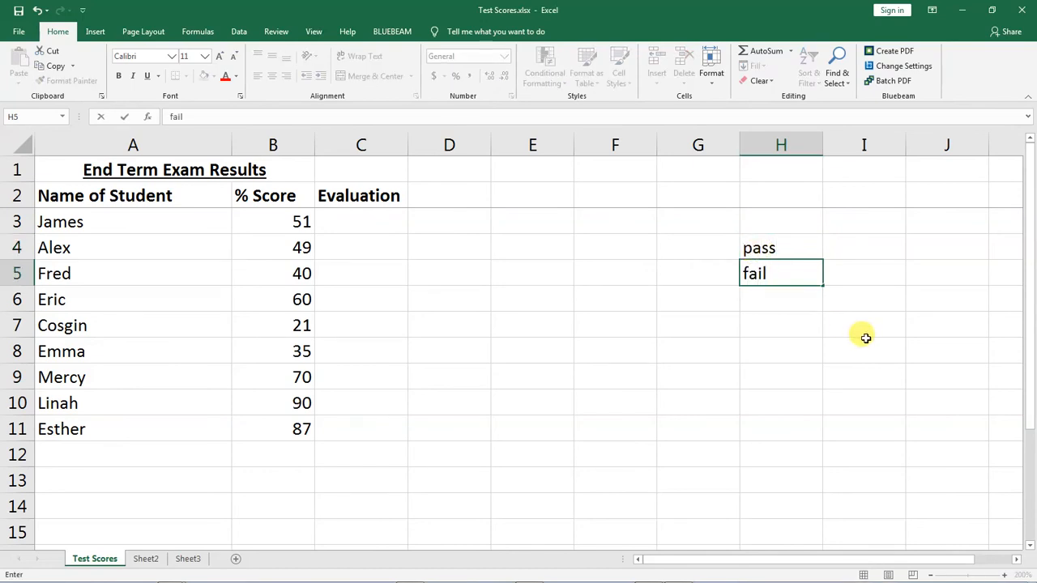
pyautogui.click(851, 247)
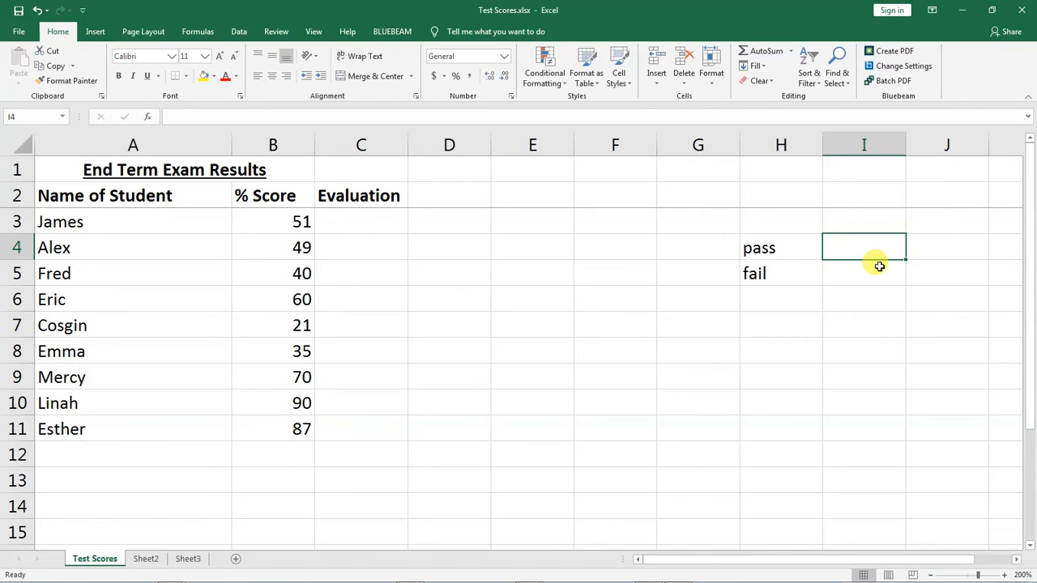
# Step: Enter the criterion "50 and above" in I4, beside the pass label
pyautogui.write('=')
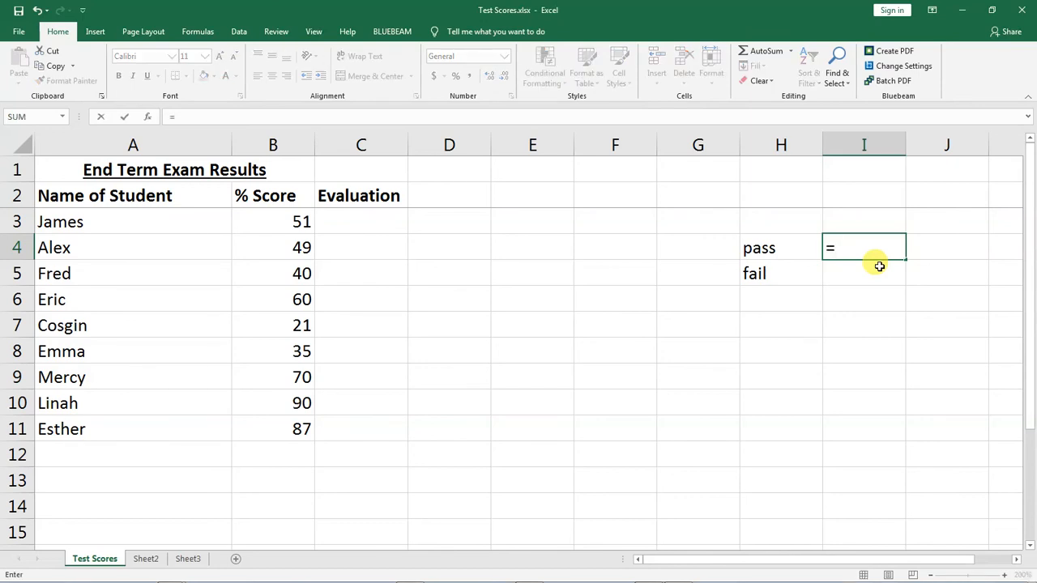
pyautogui.write('>')
pyautogui.press('BackSpace')
pyautogui.press('BackSpace')
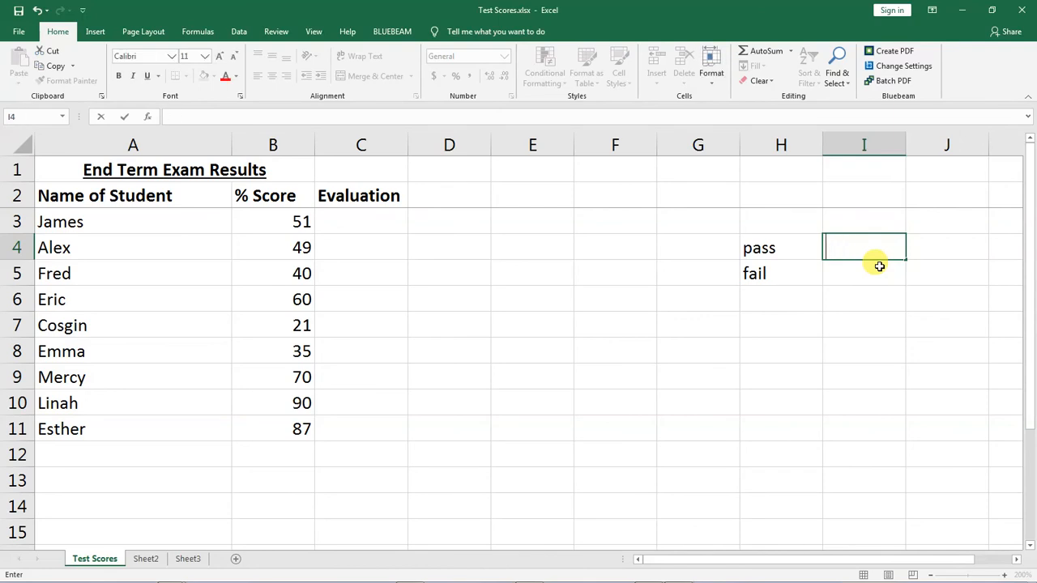
pyautogui.write('50 and abp')
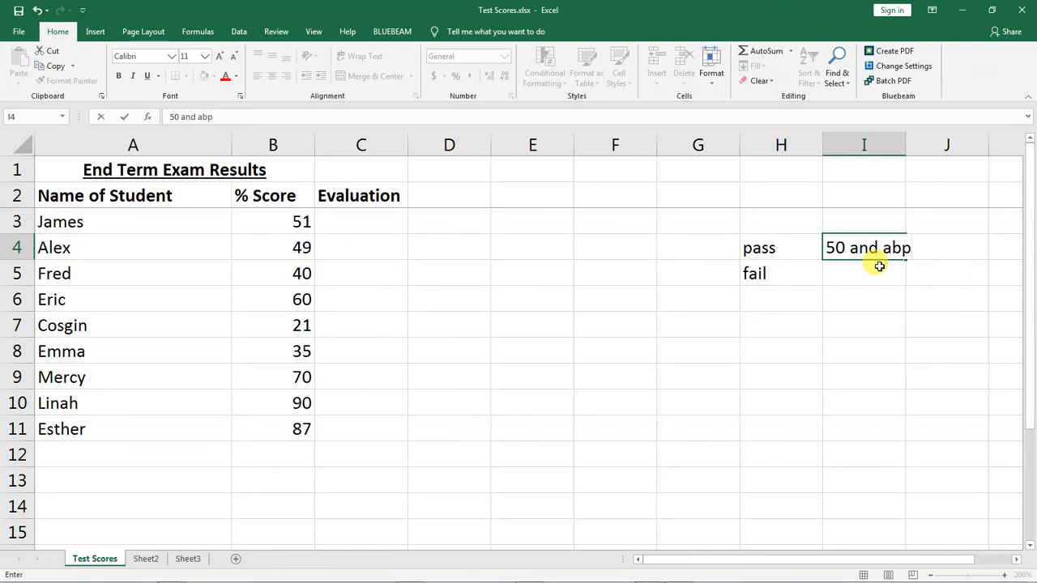
pyautogui.press('BackSpace')
pyautogui.write('ove')
pyautogui.press('Return')
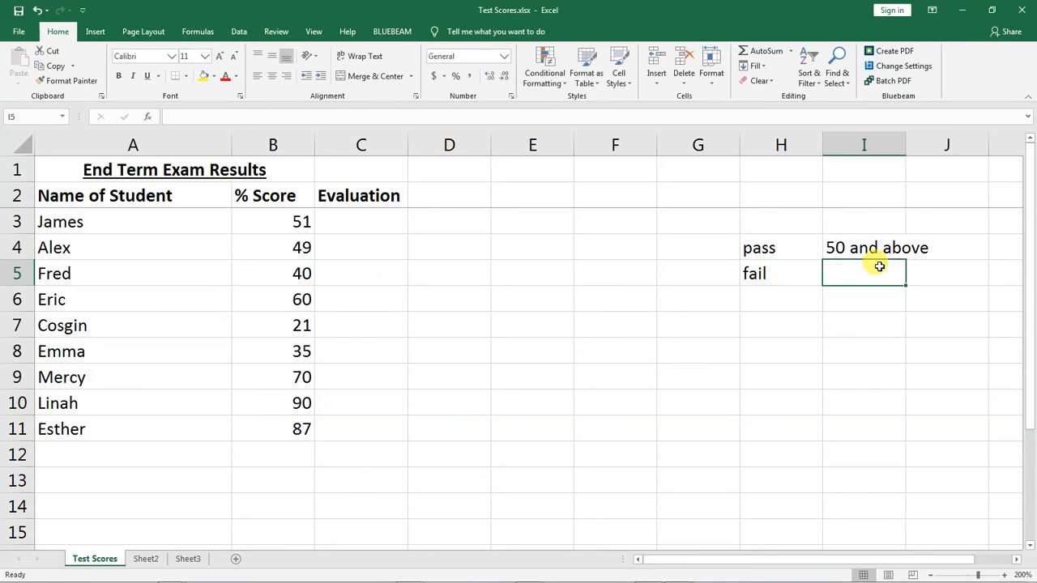
# Step: Enter the criterion "Below 50" in I5, beside the fail label
pyautogui.write('Below')
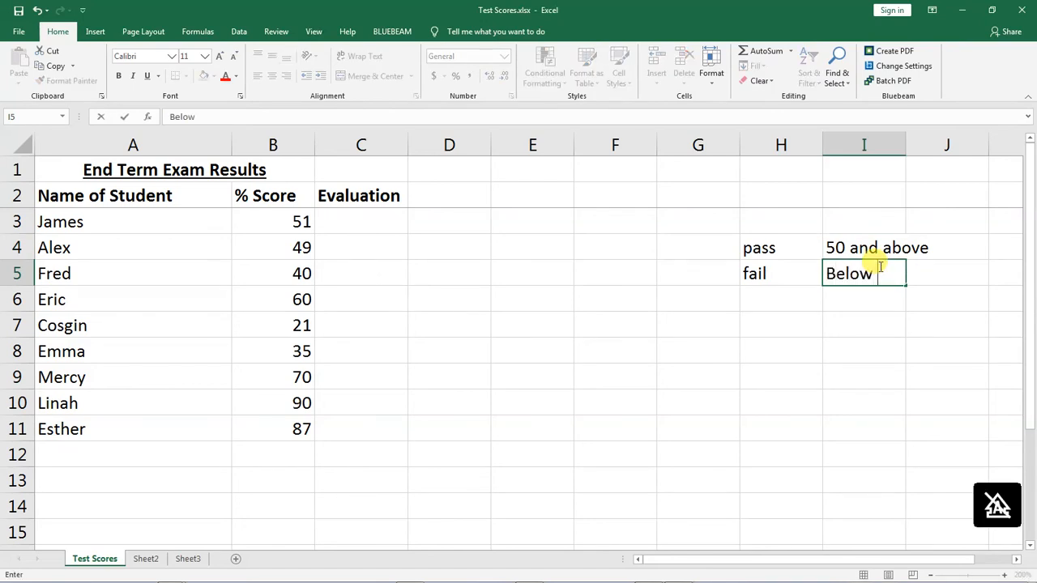
pyautogui.write(' 50')
pyautogui.press('Return')
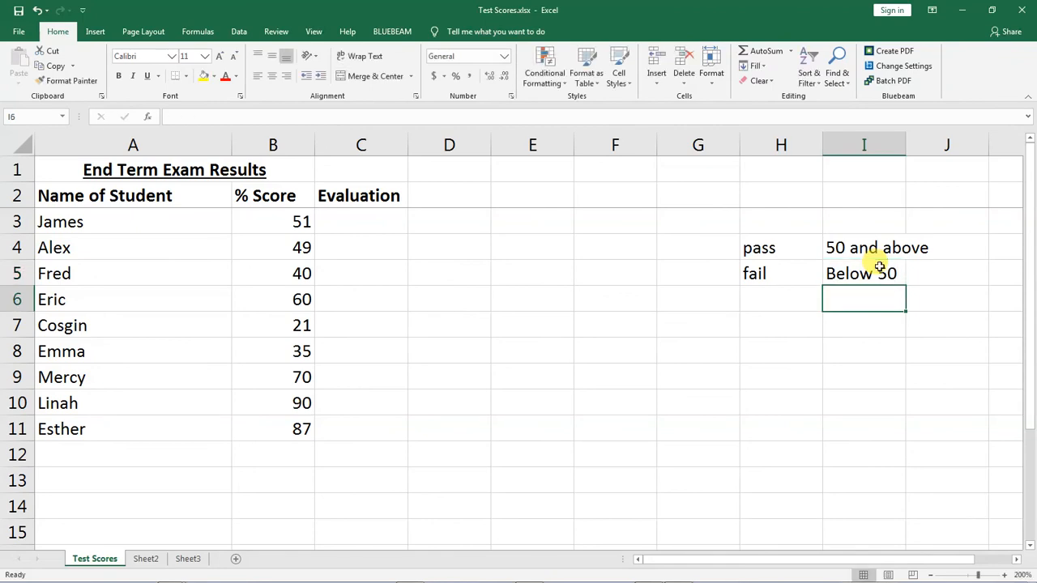
pyautogui.click(761, 328)
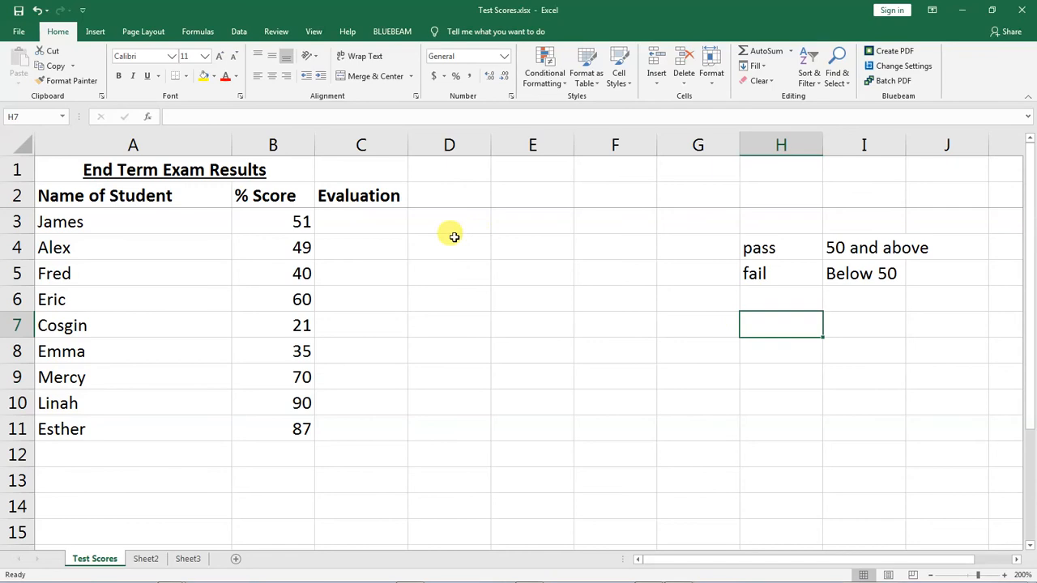
# Step: Start an IF formula in C3 with the logical test B3>50
pyautogui.click(357, 224)
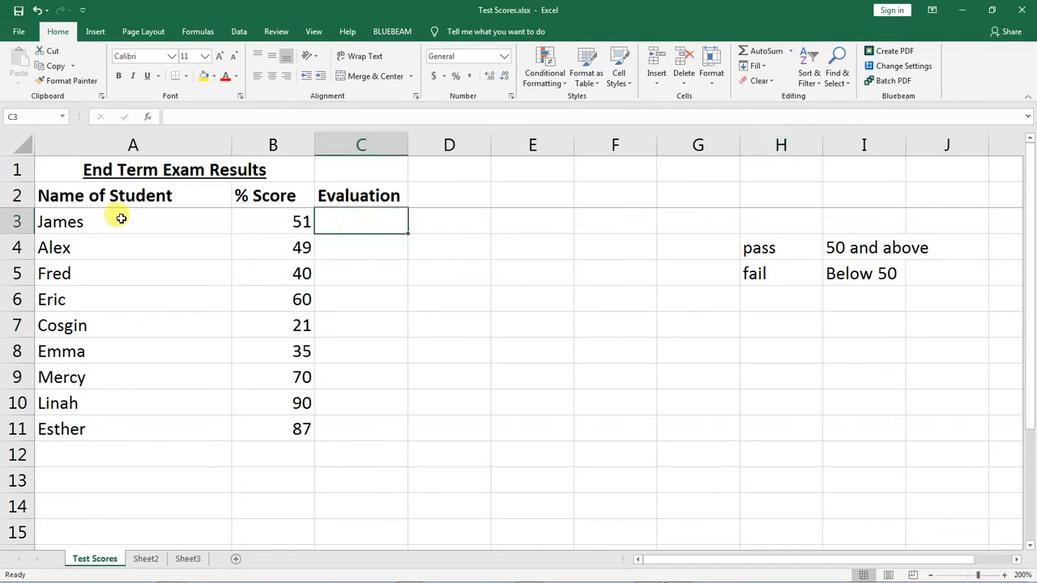
pyautogui.click(76, 220)
pyautogui.click(278, 222)
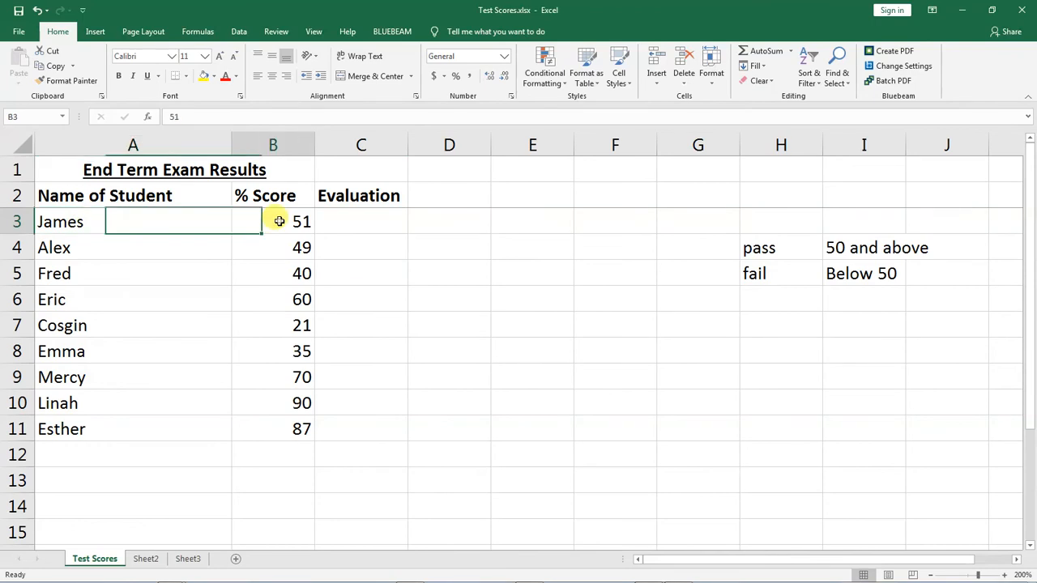
pyautogui.click(363, 223)
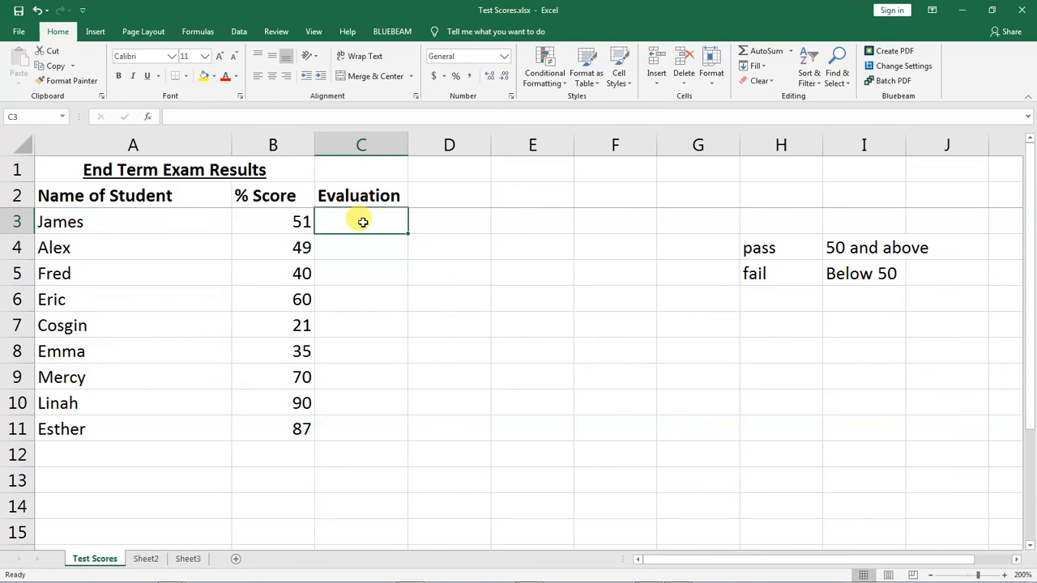
pyautogui.write('=')
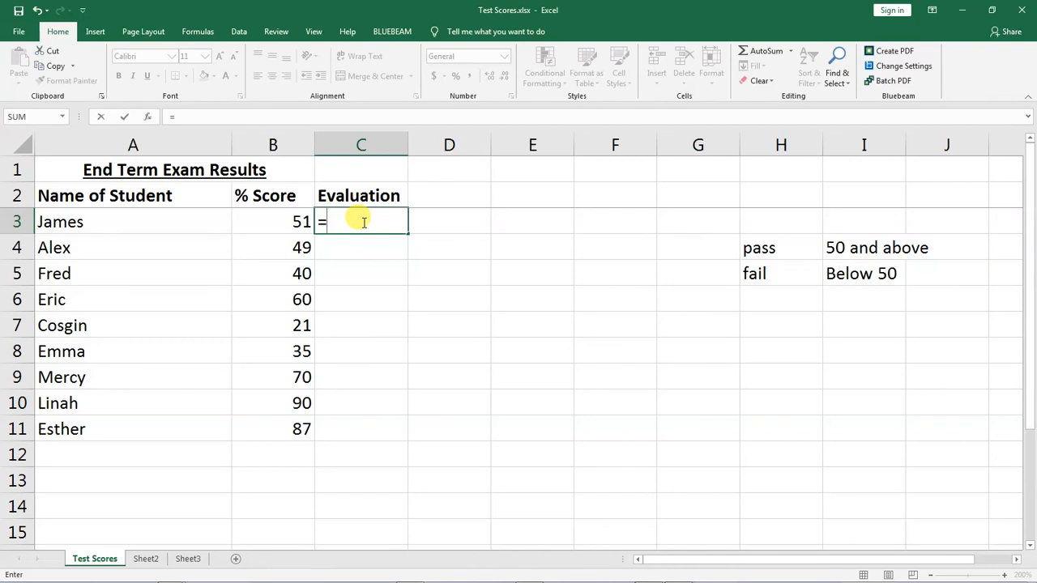
pyautogui.write('i')
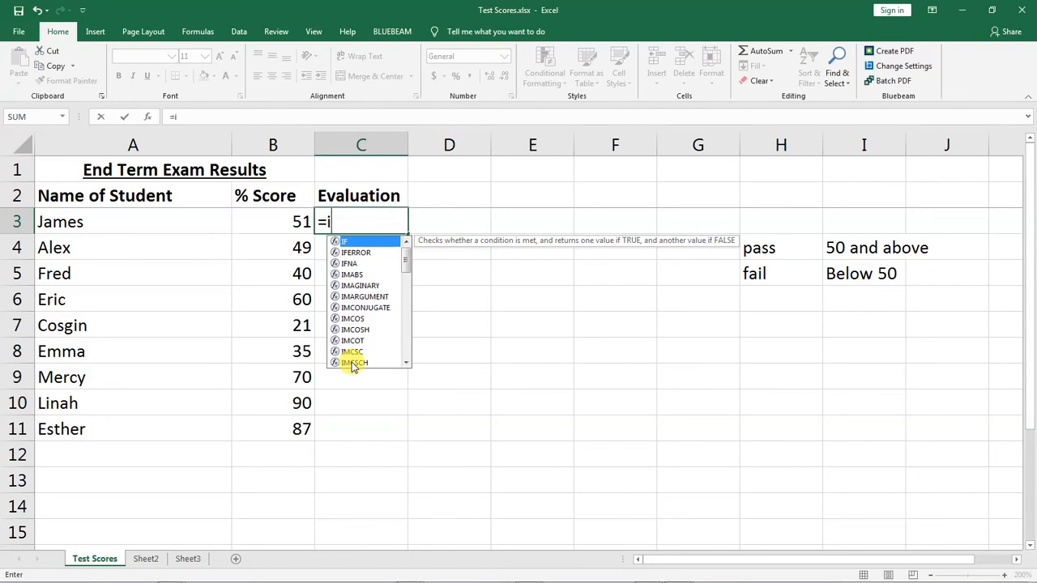
pyautogui.doubleClick(345, 242)
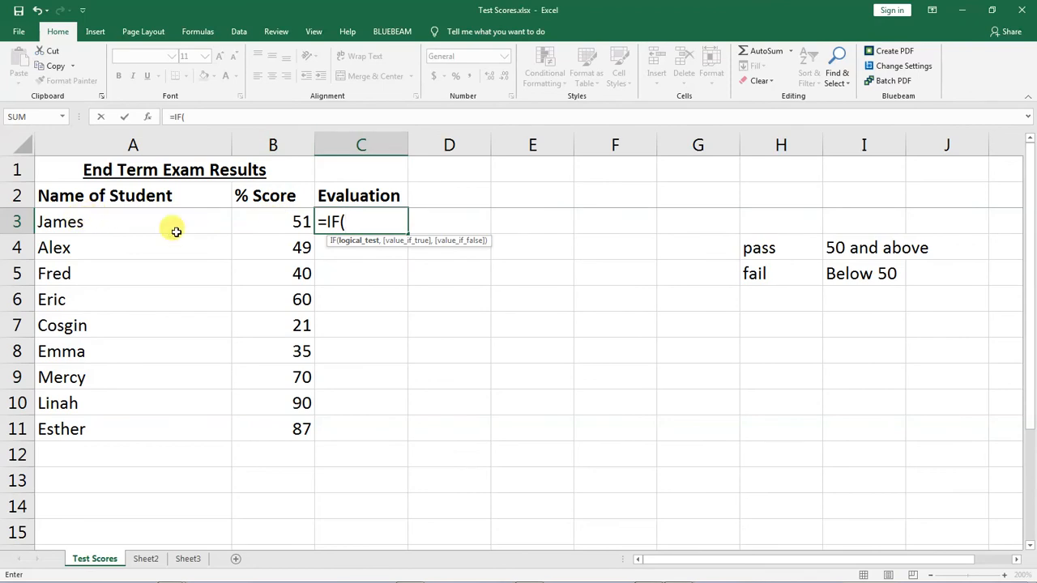
pyautogui.click(282, 221)
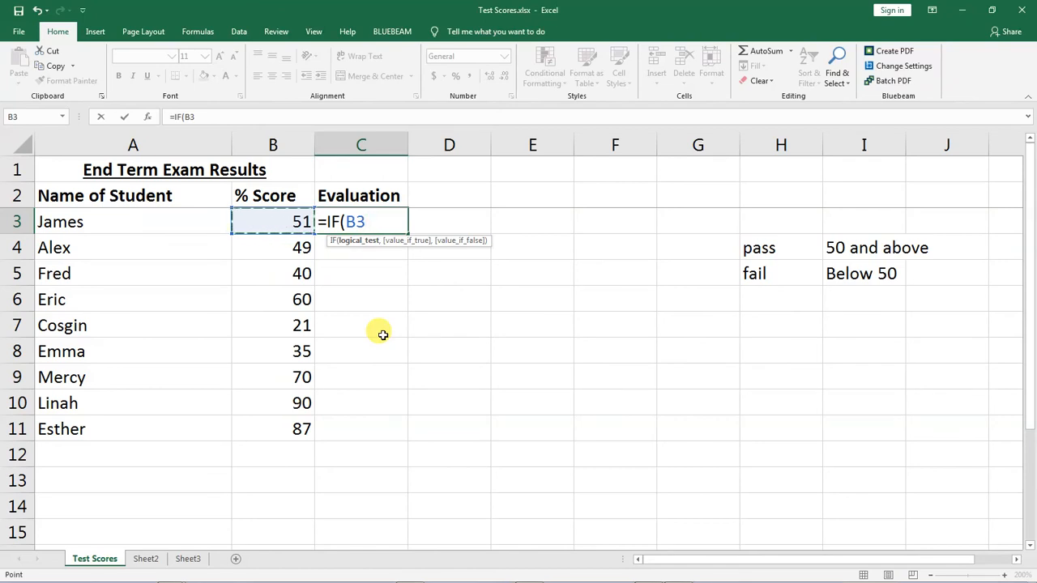
pyautogui.write('>50')
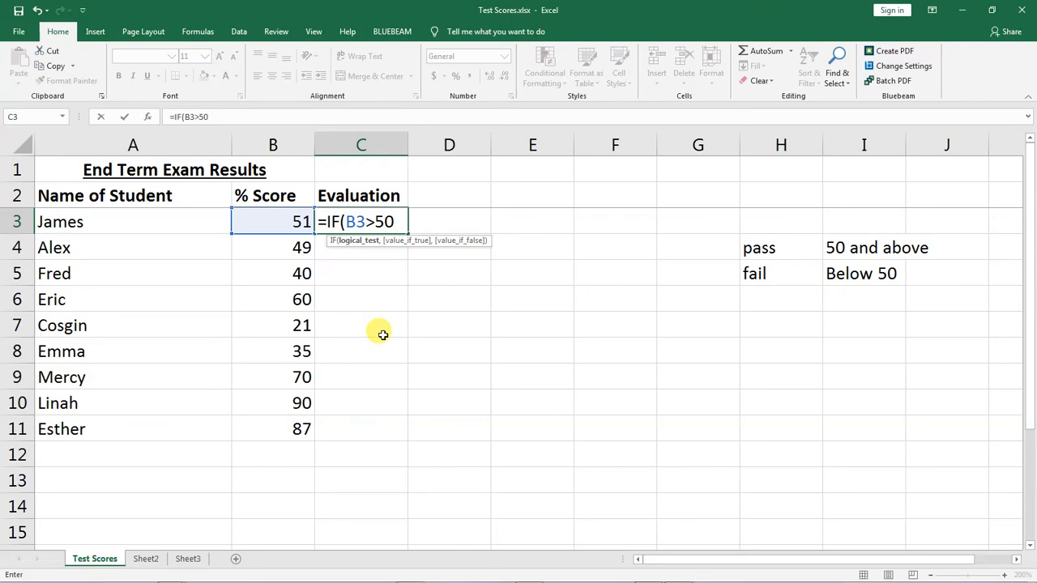
pyautogui.write(',')
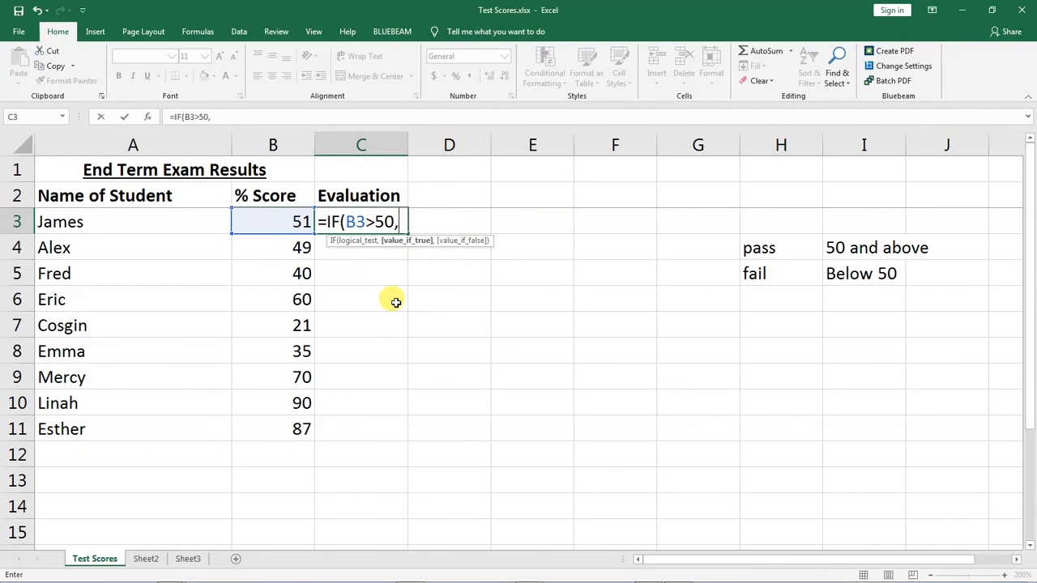
# Step: Add "Pass" as the value if true in the C3 IF formula
pyautogui.write('"P')
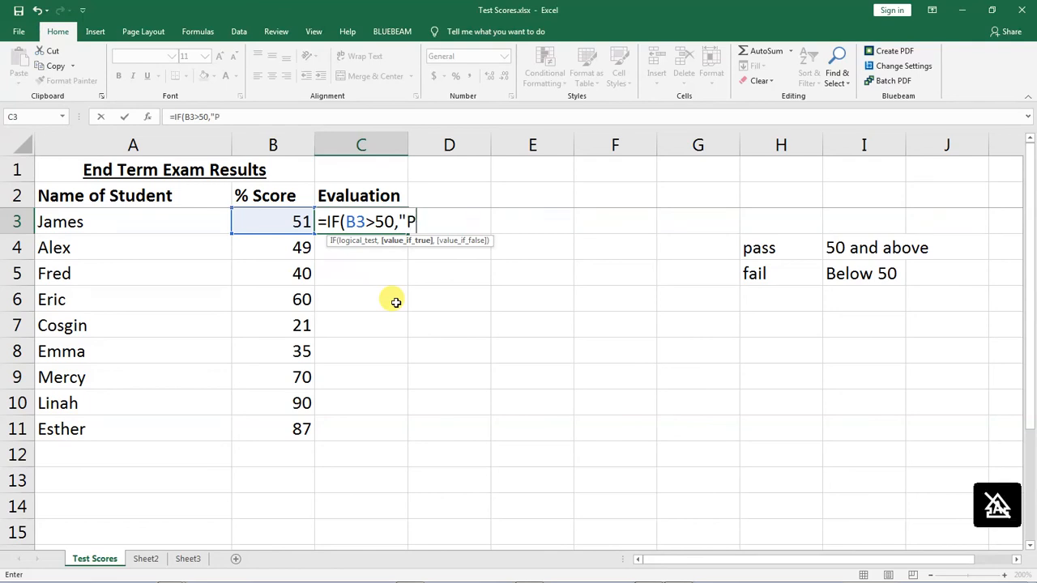
pyautogui.write('ass"')
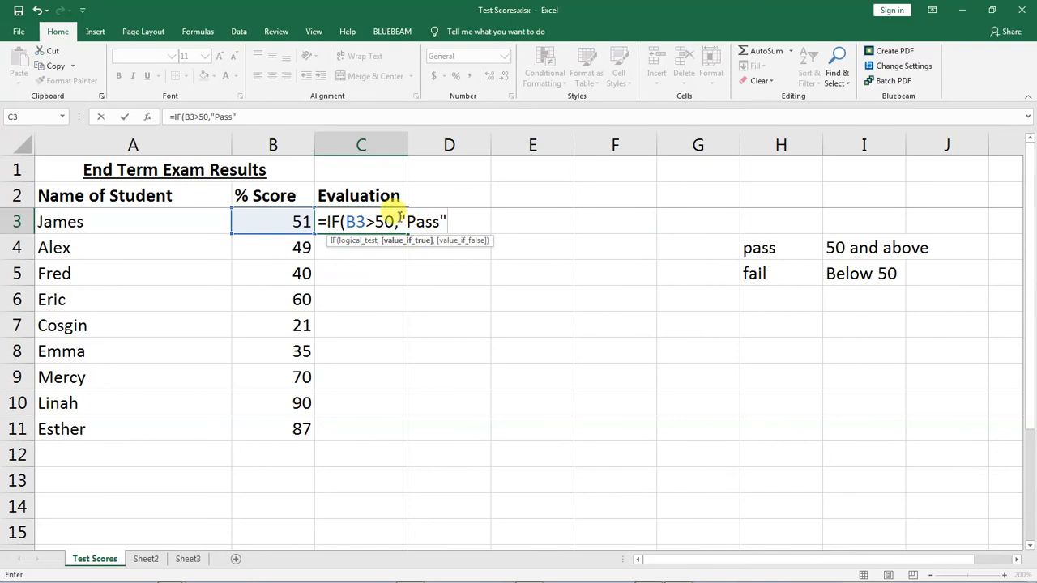
pyautogui.moveTo(400, 217); pyautogui.dragTo(427, 220)
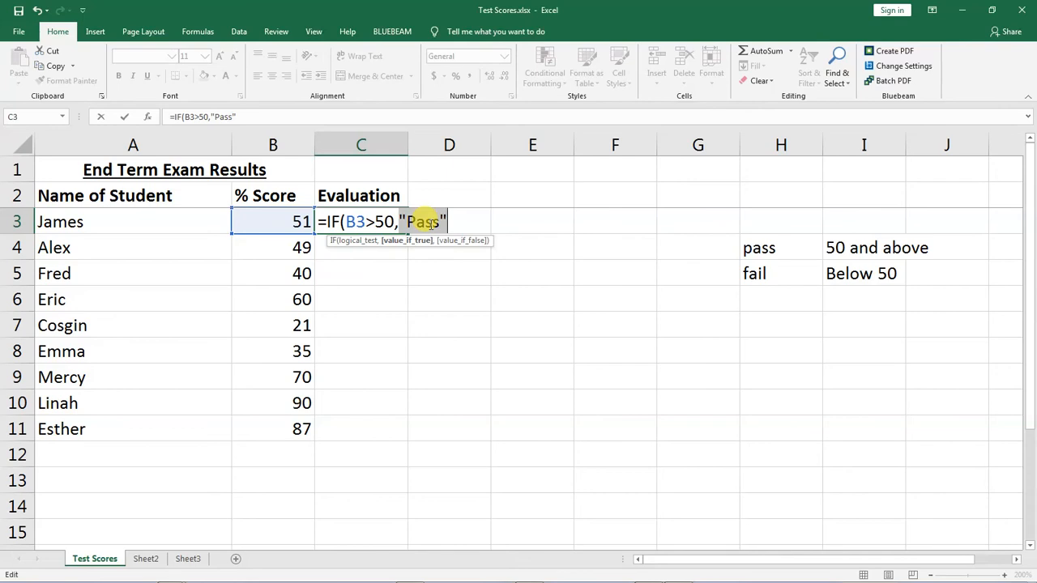
pyautogui.moveTo(427, 220)
pyautogui.mouseDown()
pyautogui.moveTo(446, 204)
pyautogui.moveTo(444, 219)
pyautogui.mouseUp()
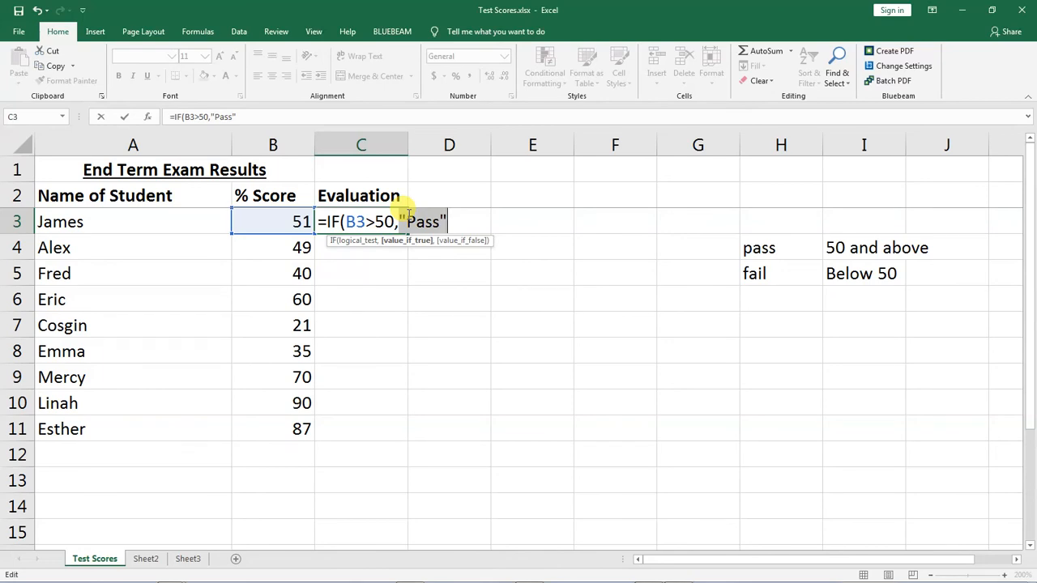
pyautogui.moveTo(409, 213); pyautogui.dragTo(399, 215)
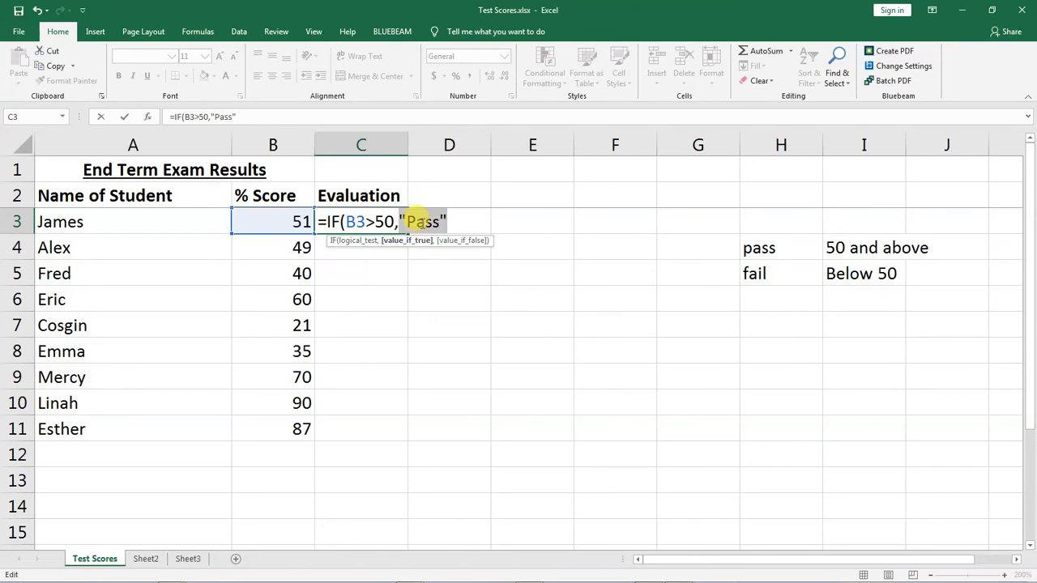
pyautogui.write(',')
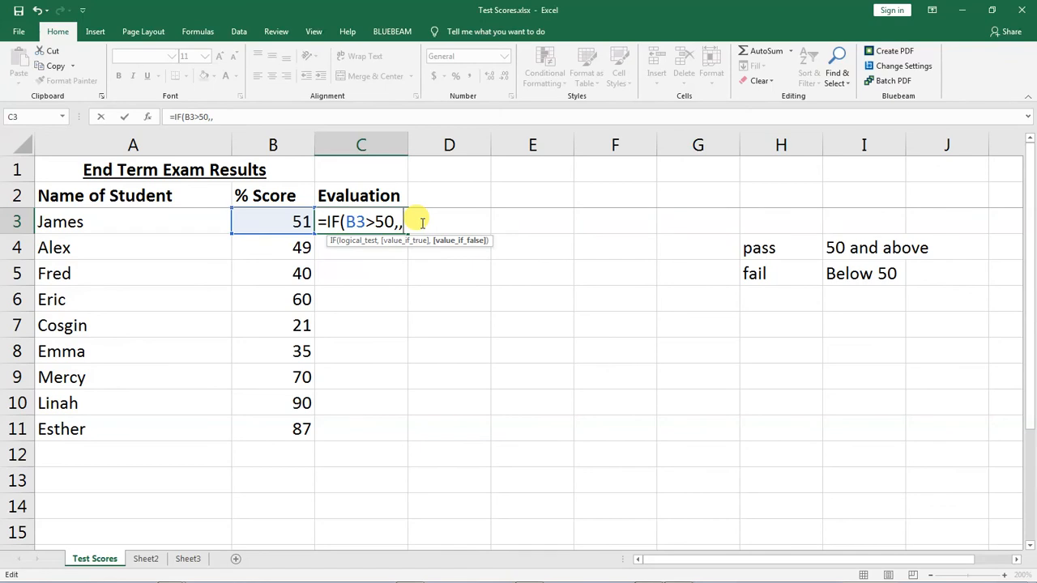
pyautogui.press('BackSpace')
pyautogui.write('"Pas')
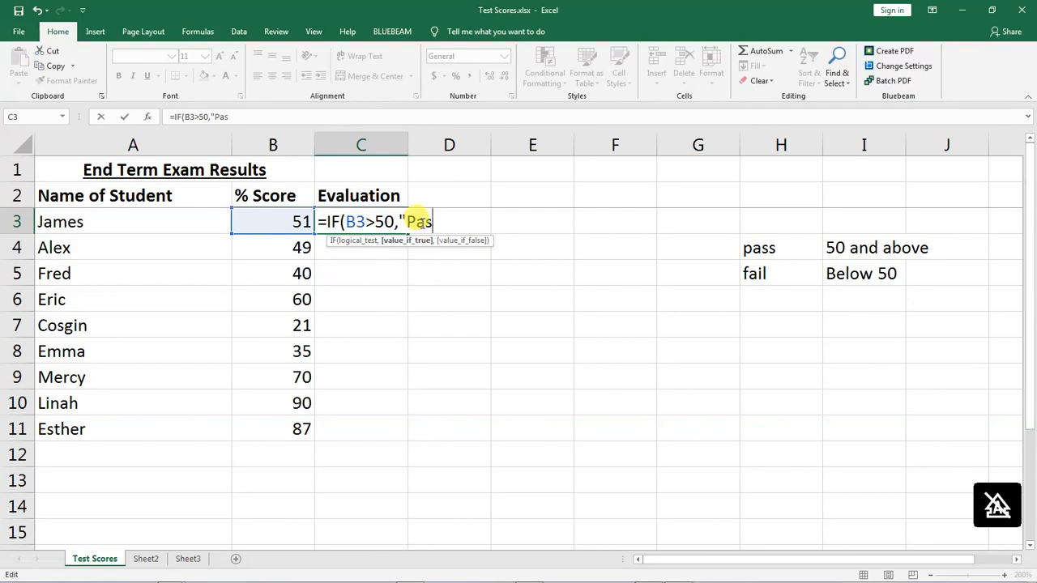
pyautogui.write('s",')
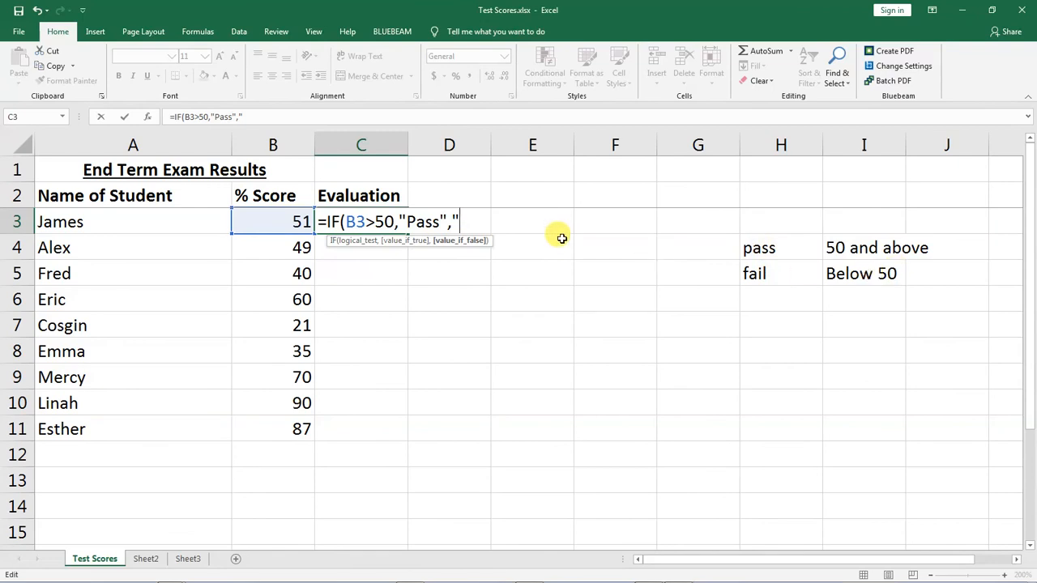
# Step: Add "Fail" as the value if false and complete the C3 formula as =IF(B3>50,"Pass","Fail")
pyautogui.write('Fail')
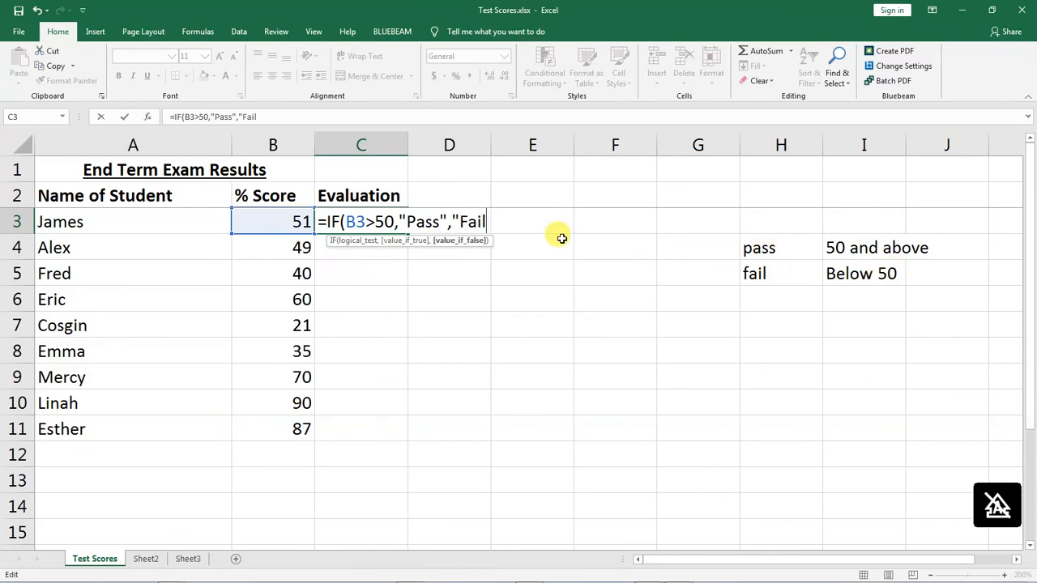
pyautogui.write('",')
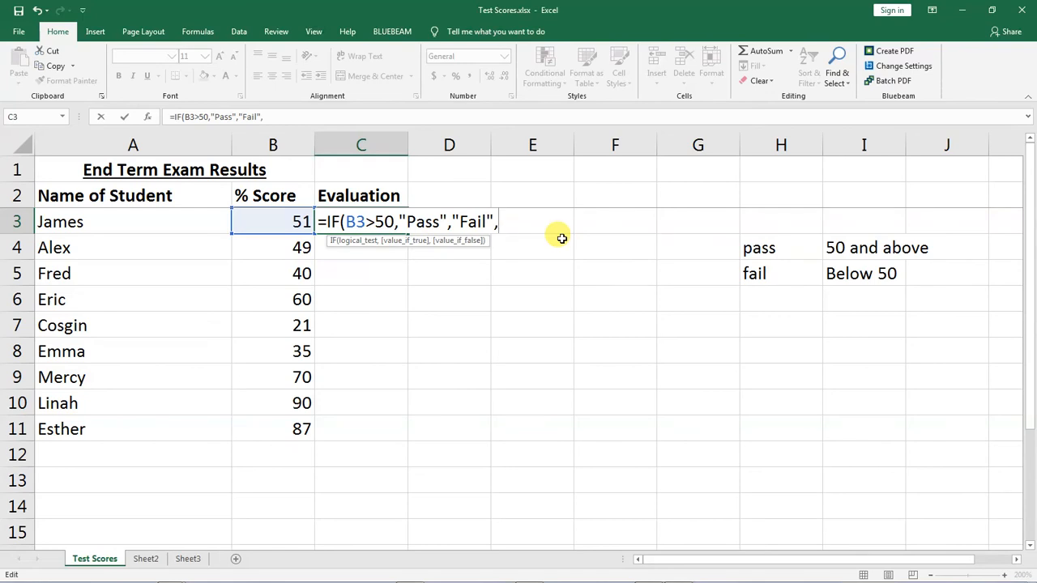
pyautogui.press('BackSpace')
pyautogui.write(')')
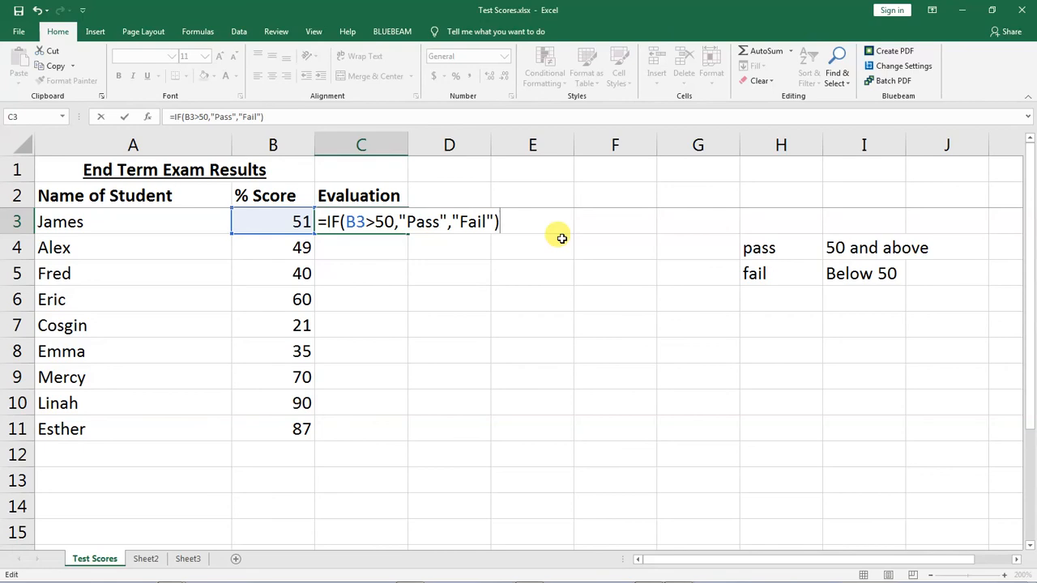
pyautogui.press('Return')
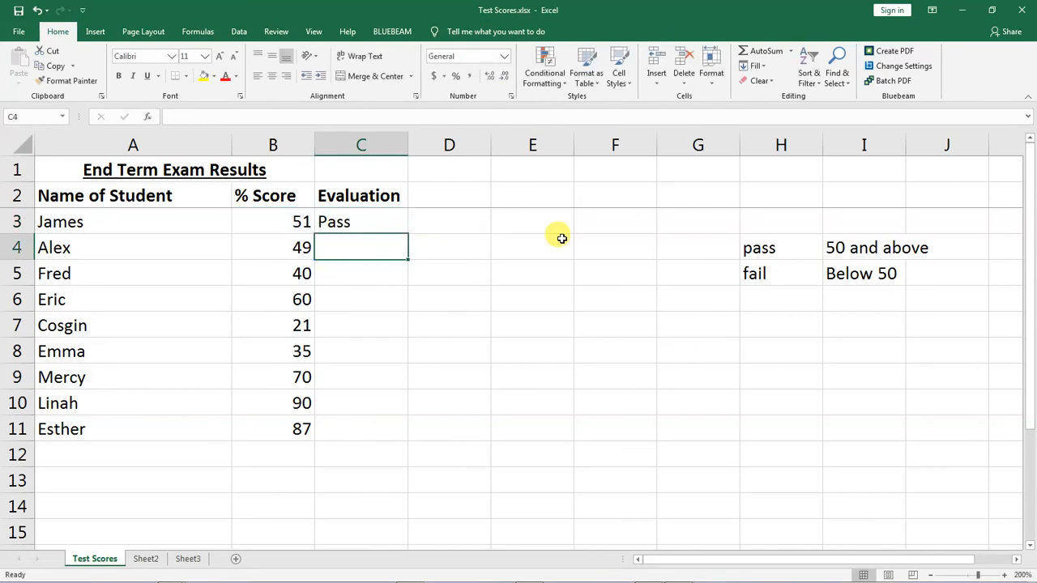
# Step: Examine the IF formula in C3 and the Evaluation cells below it down to C11
pyautogui.click(342, 223)
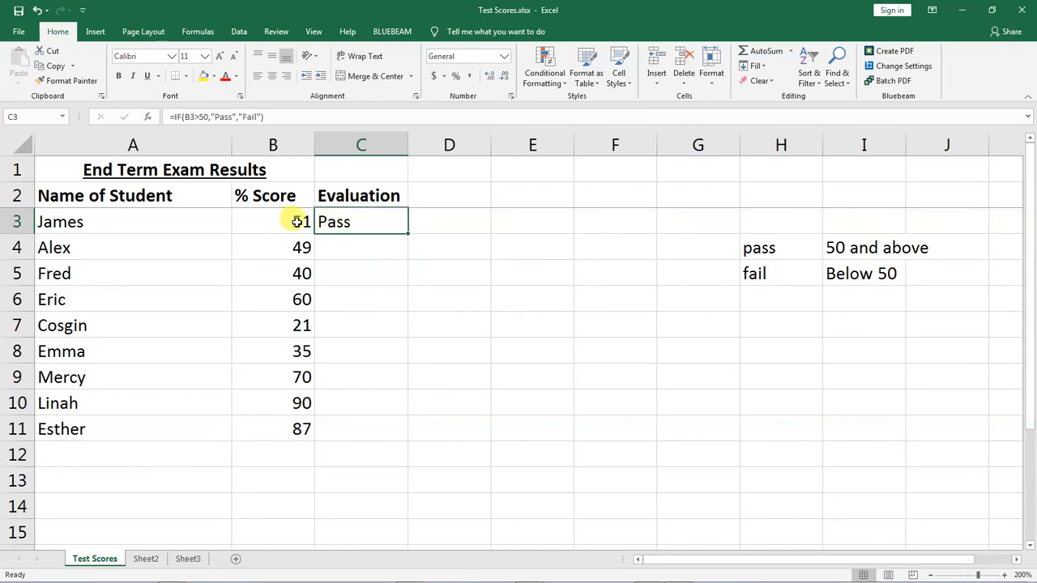
pyautogui.doubleClick(369, 221)
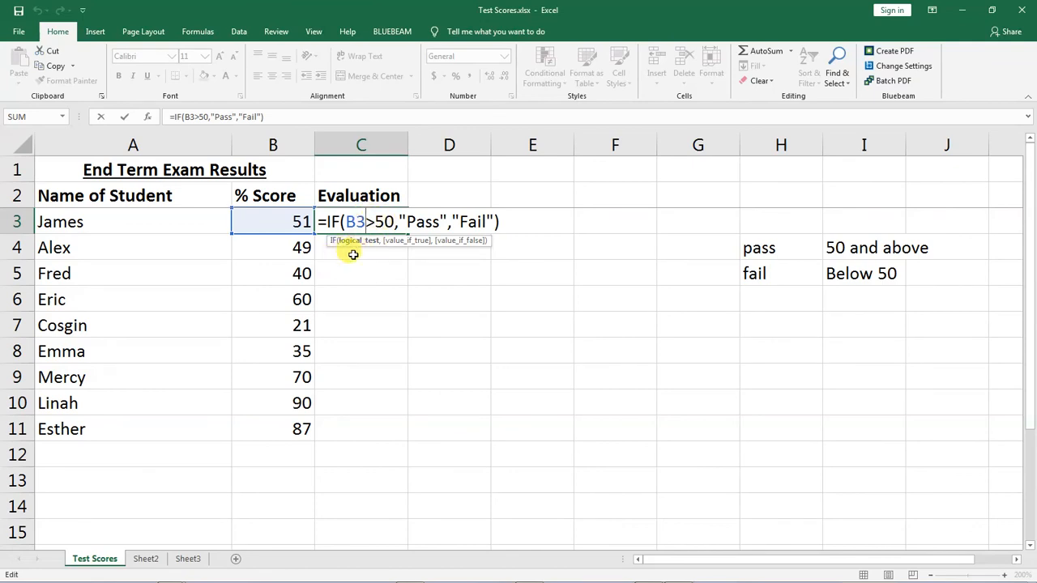
pyautogui.press('Return')
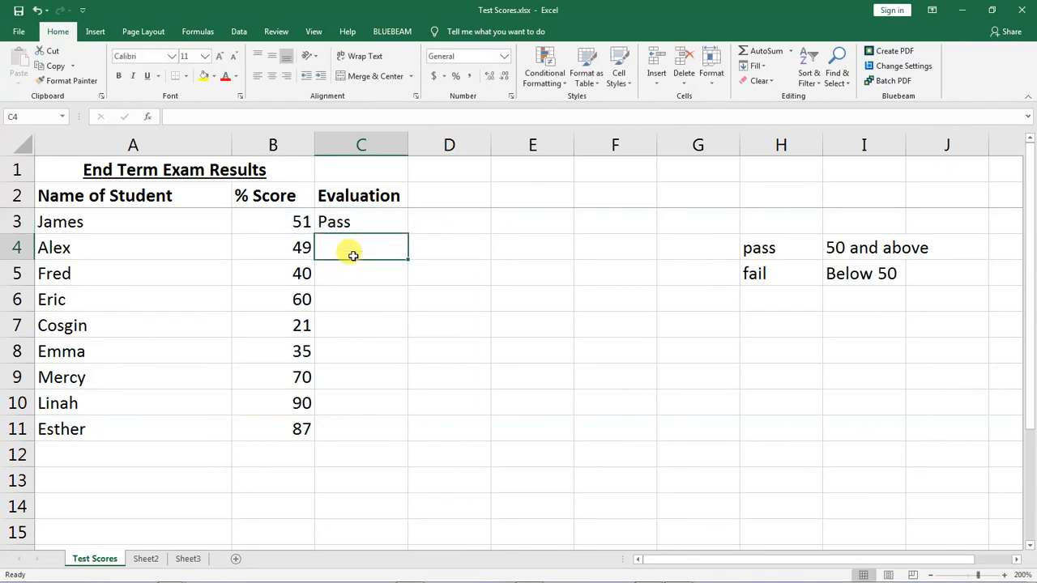
pyautogui.click(356, 273)
pyautogui.click(359, 299)
pyautogui.click(359, 324)
pyautogui.click(360, 352)
pyautogui.click(359, 377)
pyautogui.click(359, 403)
pyautogui.click(359, 429)
# Step: Start an IF formula in C4 with the logical test B4>50
pyautogui.click(354, 248)
pyautogui.write('=if')
pyautogui.doubleClick(347, 267)
pyautogui.click(302, 249)
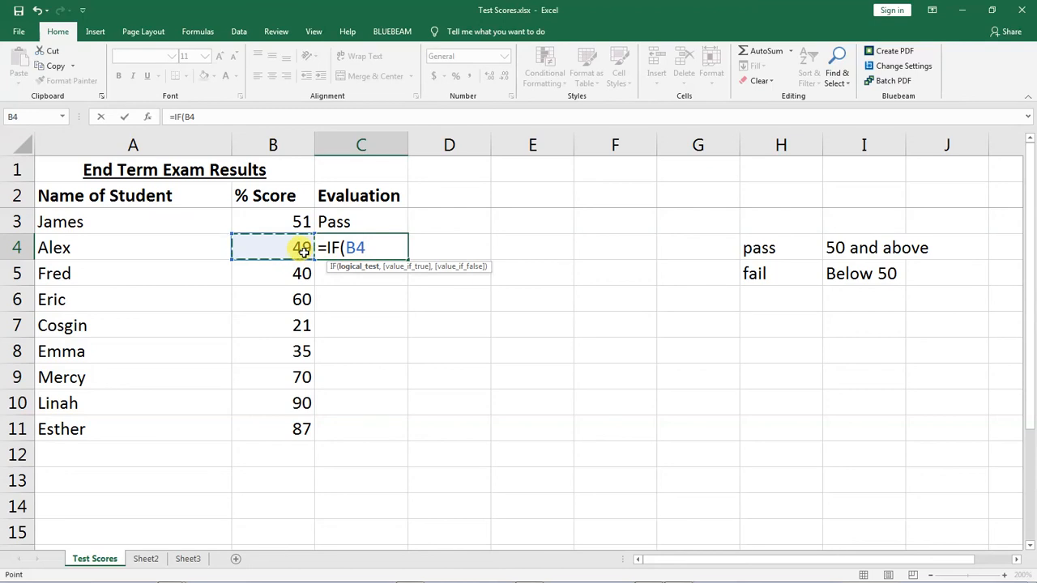
pyautogui.write('.\\')
pyautogui.press('BackSpace')
pyautogui.press('BackSpace')
pyautogui.press('BackSpace')
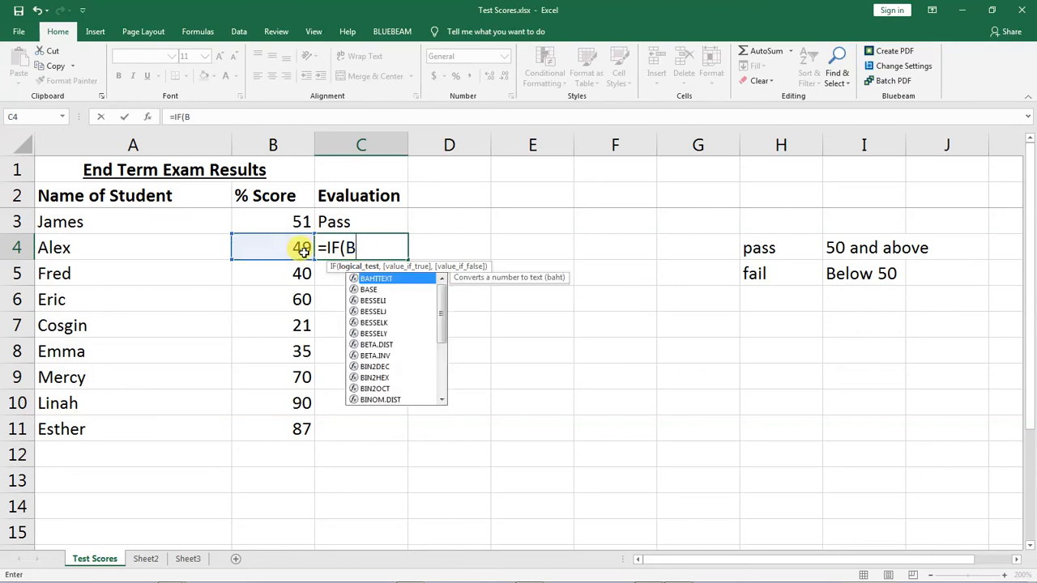
pyautogui.write('4')
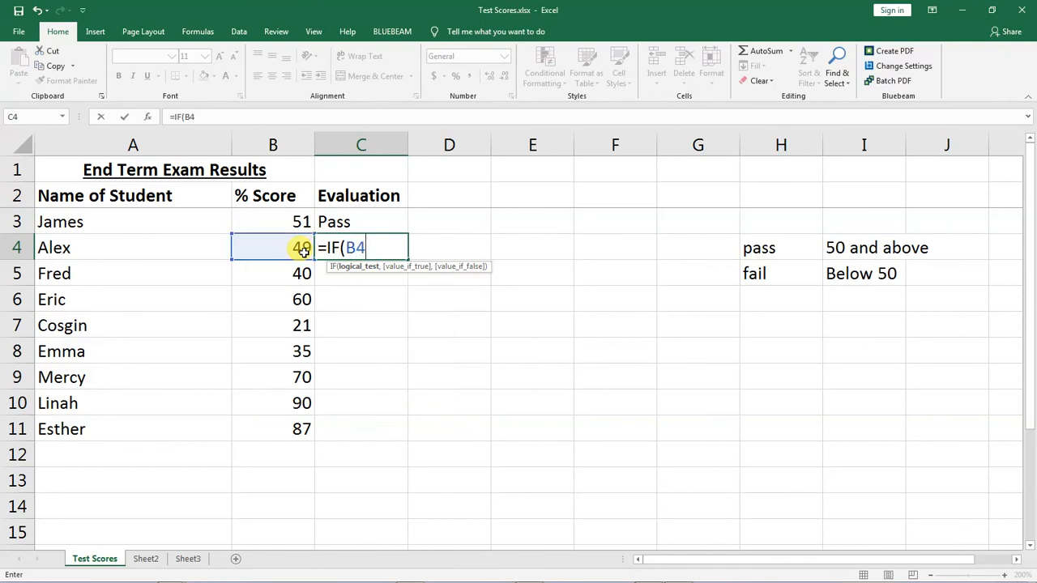
pyautogui.write('>50,')
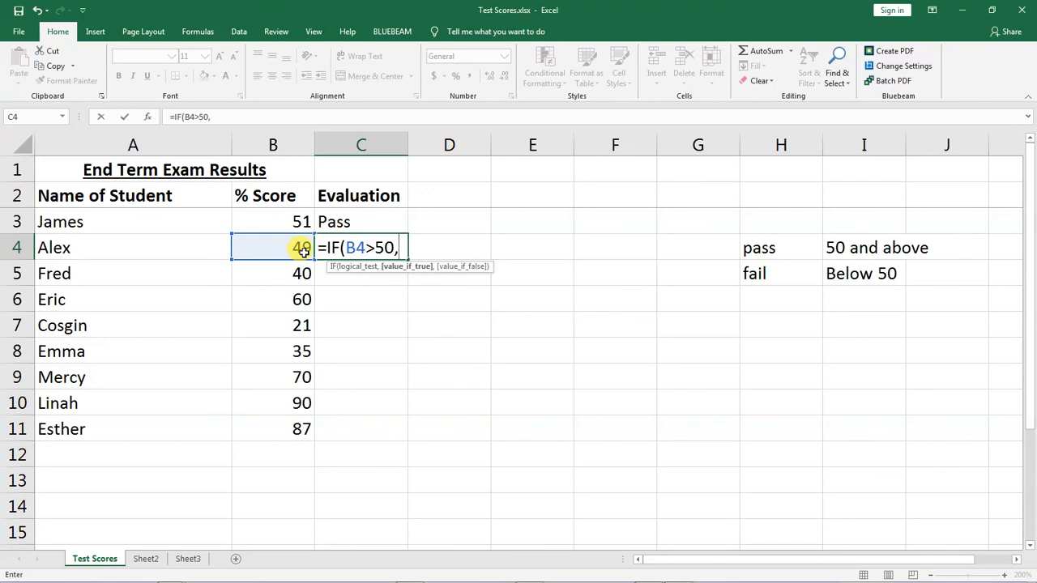
# Step: Add "Pass" and "Fail" as the true and false values, completing the C4 formula as =IF(B4>50,"Pass","Fail")
pyautogui.write('"Pas')
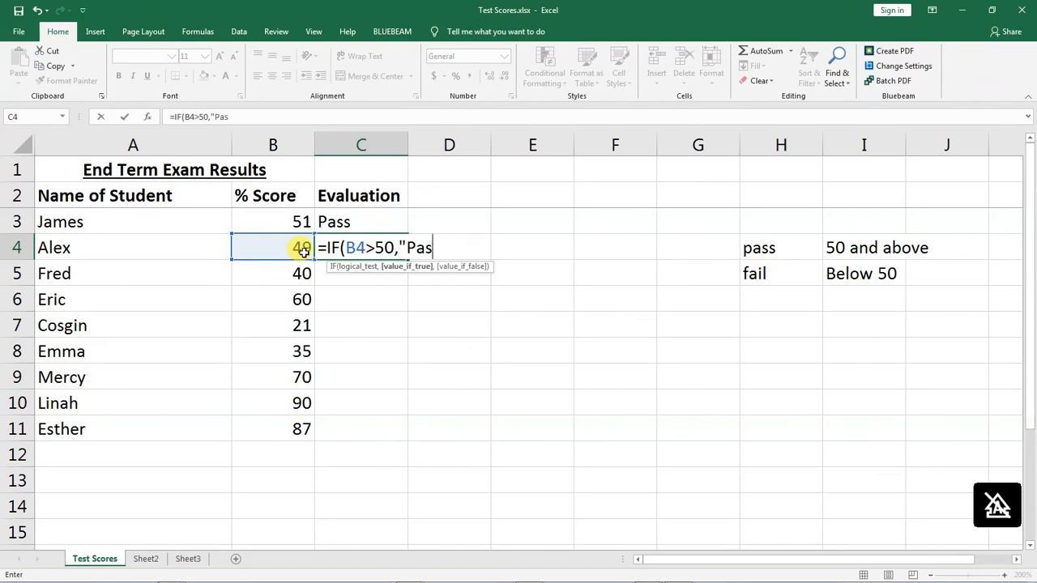
pyautogui.write('s","')
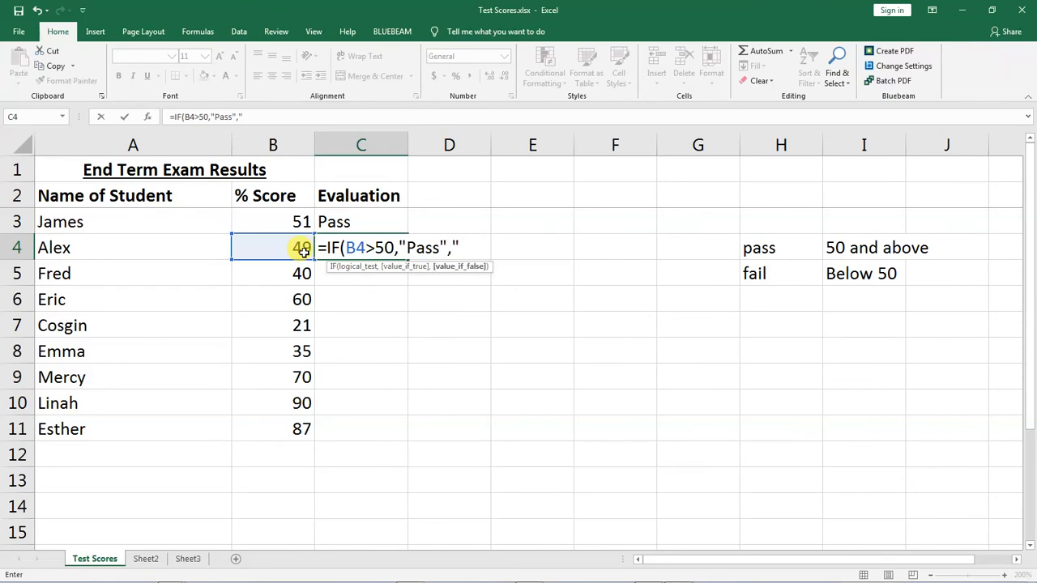
pyautogui.write('Fai')
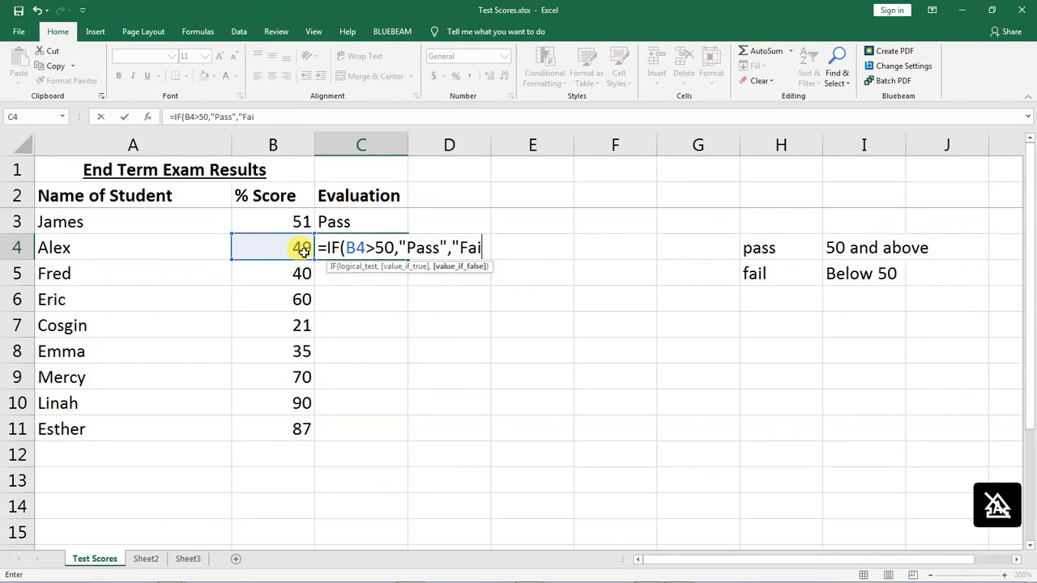
pyautogui.write('l')
pyautogui.write('")')
pyautogui.press('BackSpace')
pyautogui.write(')')
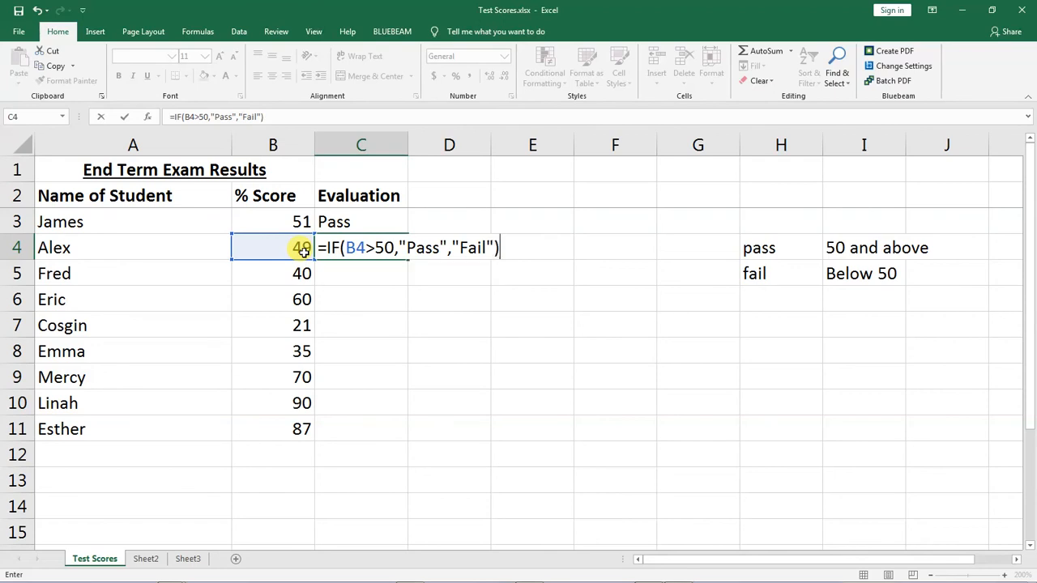
pyautogui.press('Return')
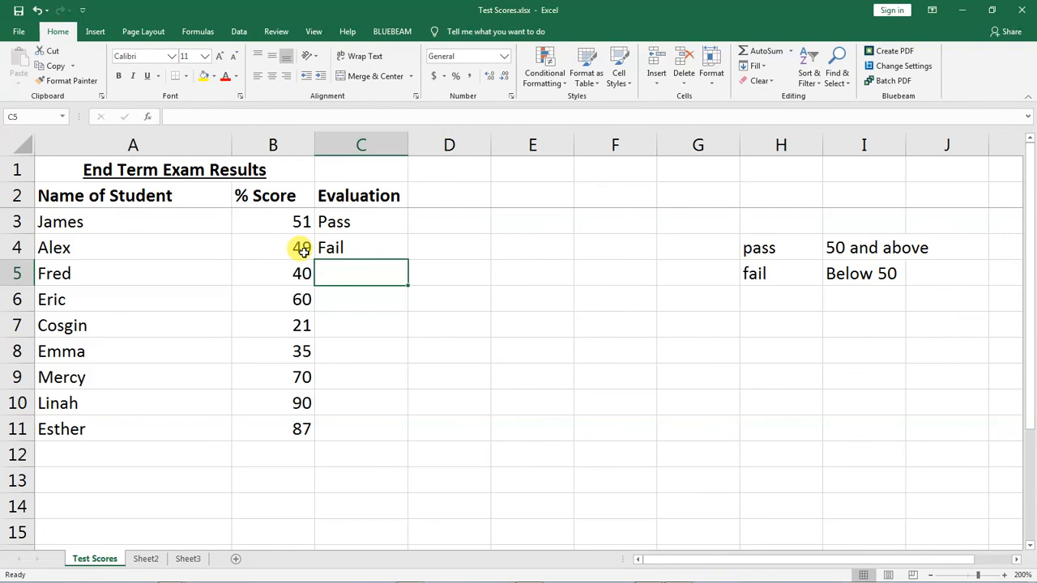
# Step: Examine the formula in C4 and the empty Evaluation cells from C5 to C11
pyautogui.click(349, 247)
pyautogui.click(364, 276)
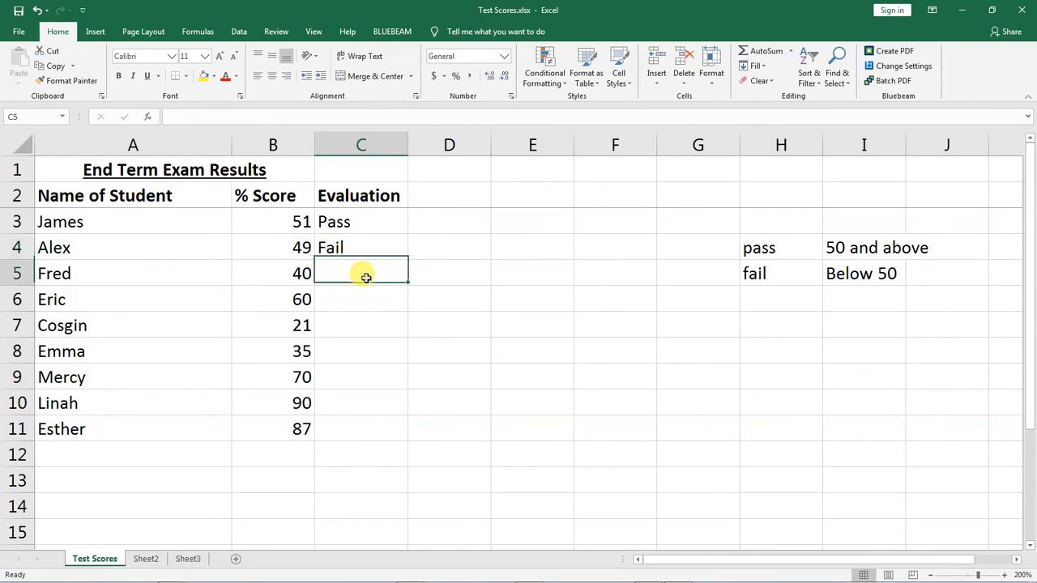
pyautogui.click(361, 301)
pyautogui.click(363, 328)
pyautogui.click(361, 351)
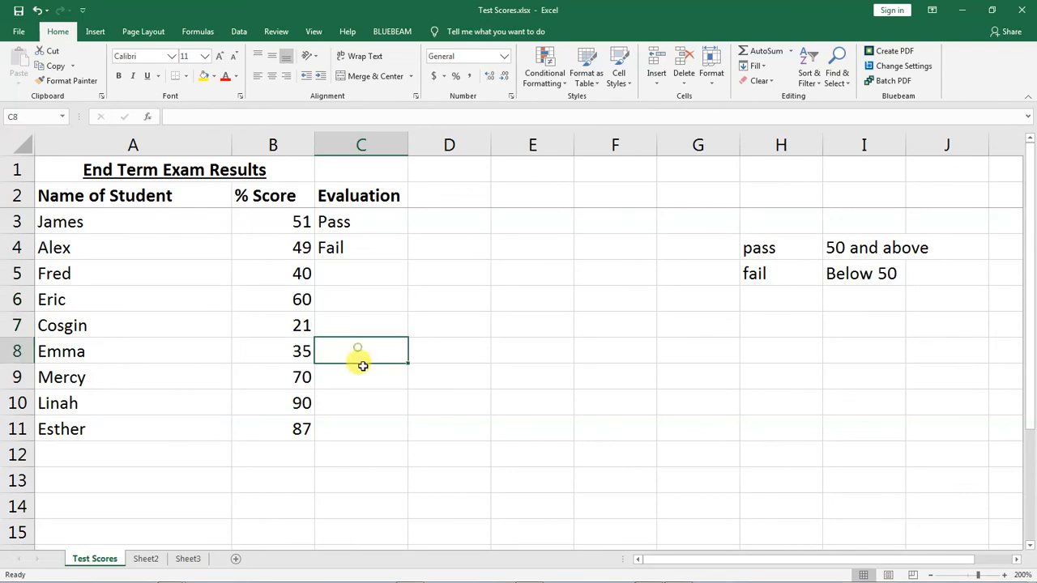
pyautogui.click(362, 376)
pyautogui.click(357, 403)
pyautogui.click(350, 274)
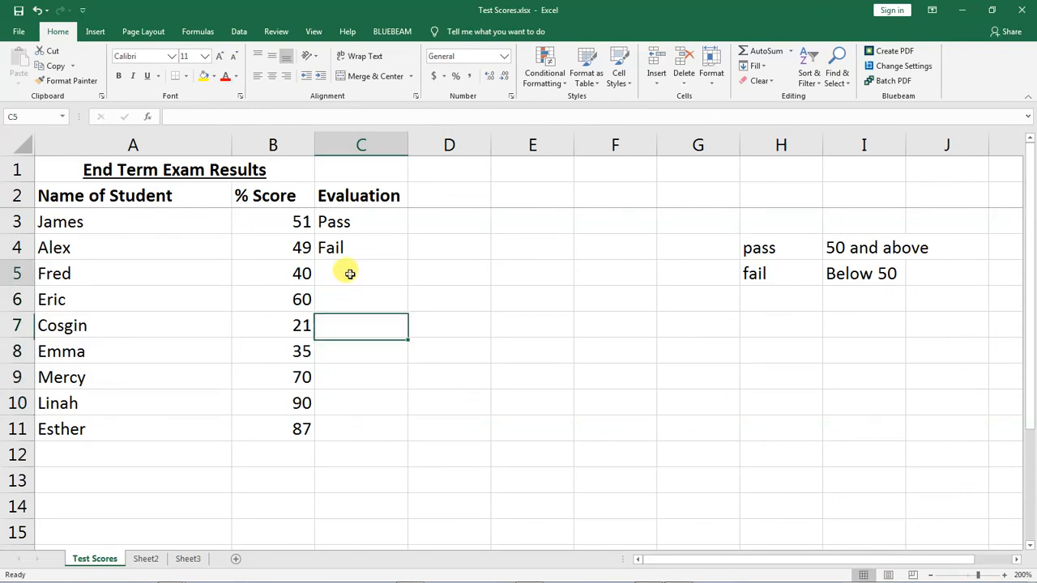
pyautogui.click(347, 247)
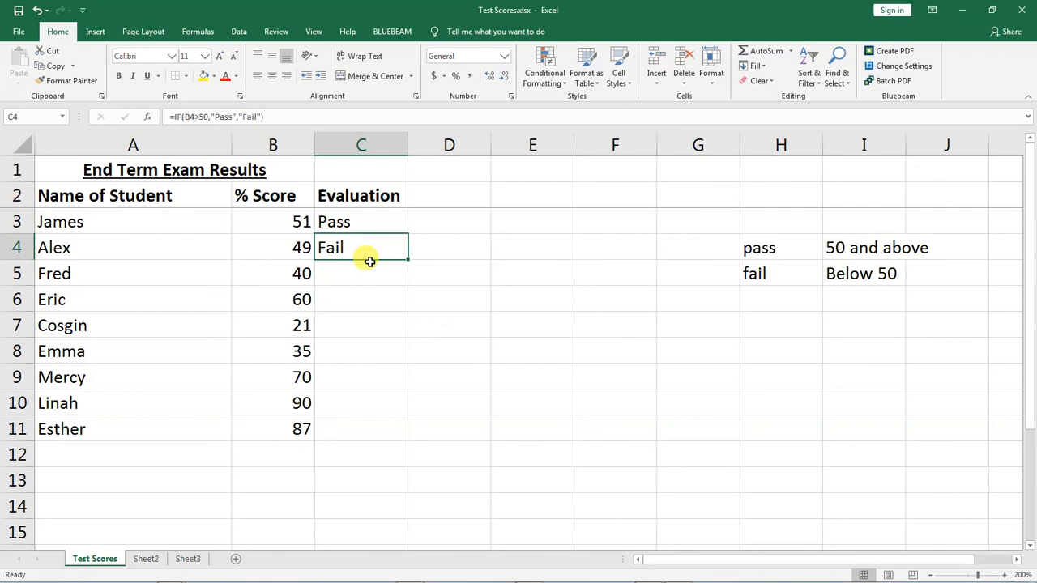
pyautogui.moveTo(355, 280); pyautogui.dragTo(359, 433)
# Step: Fill the IF formula from C4 down through C11 for the remaining students
pyautogui.click(359, 248)
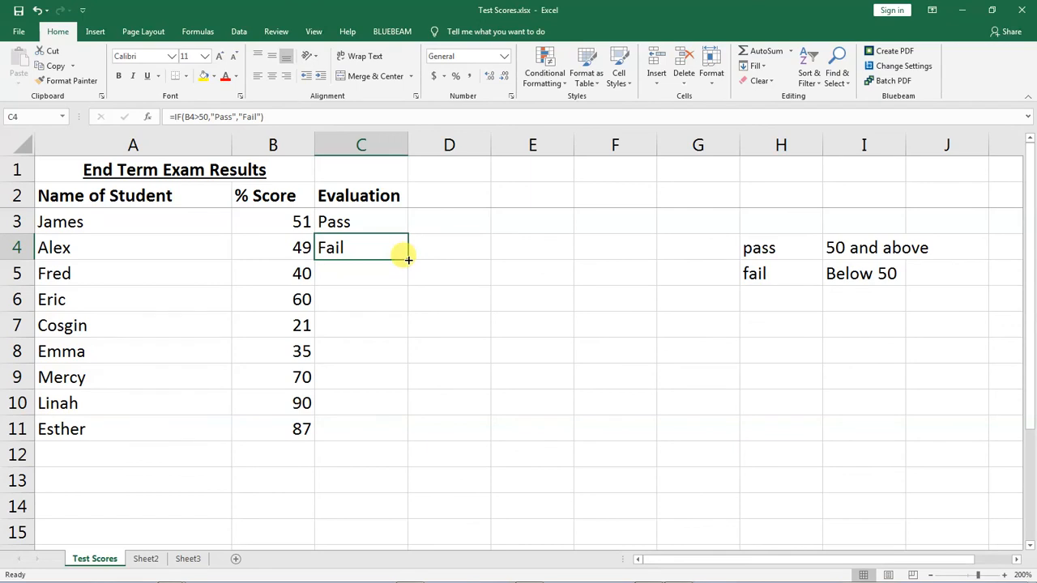
pyautogui.moveTo(409, 259); pyautogui.dragTo(428, 400)
pyautogui.click(440, 312)
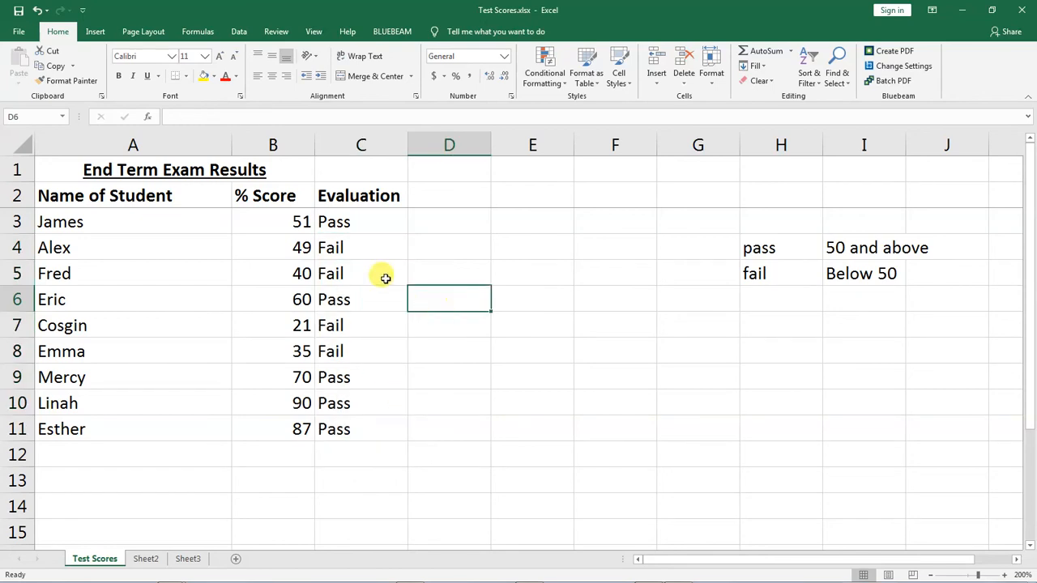
# Step: Inspect the copied IF formulas in C5, C6 and C7 to check which score cell each one references
pyautogui.click(360, 245)
pyautogui.doubleClick(350, 274)
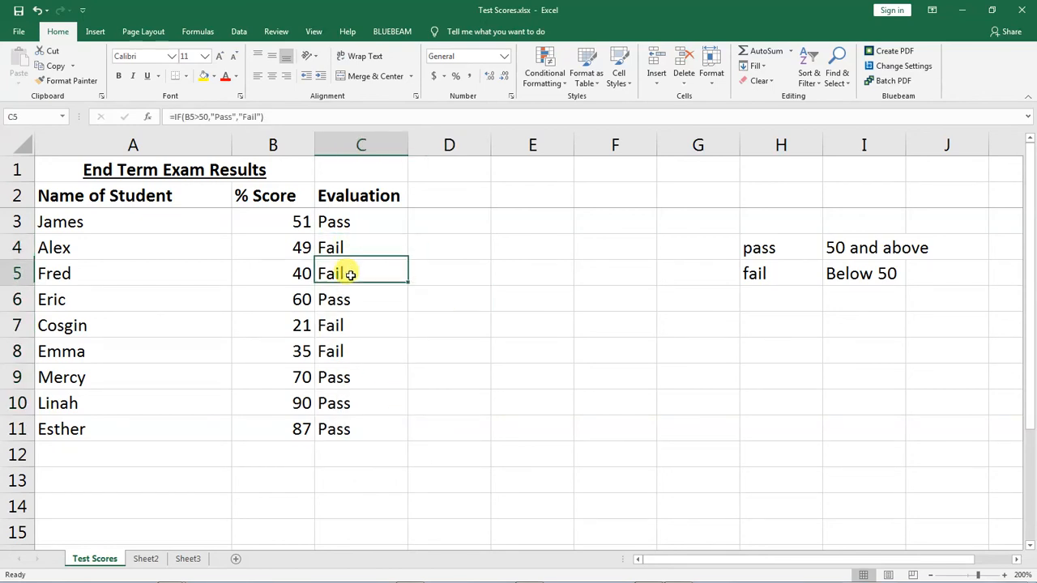
pyautogui.press('Escape')
pyautogui.press('Down')
pyautogui.press('Down')
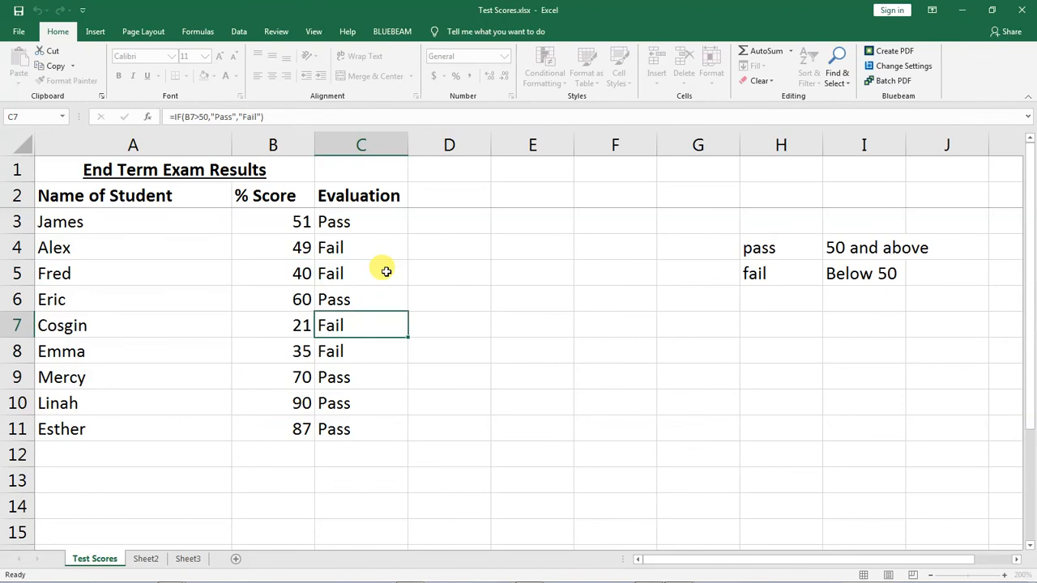
pyautogui.doubleClick(359, 293)
pyautogui.press('Escape')
pyautogui.press('Down')
pyautogui.press('Down')
pyautogui.press('Down')
pyautogui.doubleClick(355, 324)
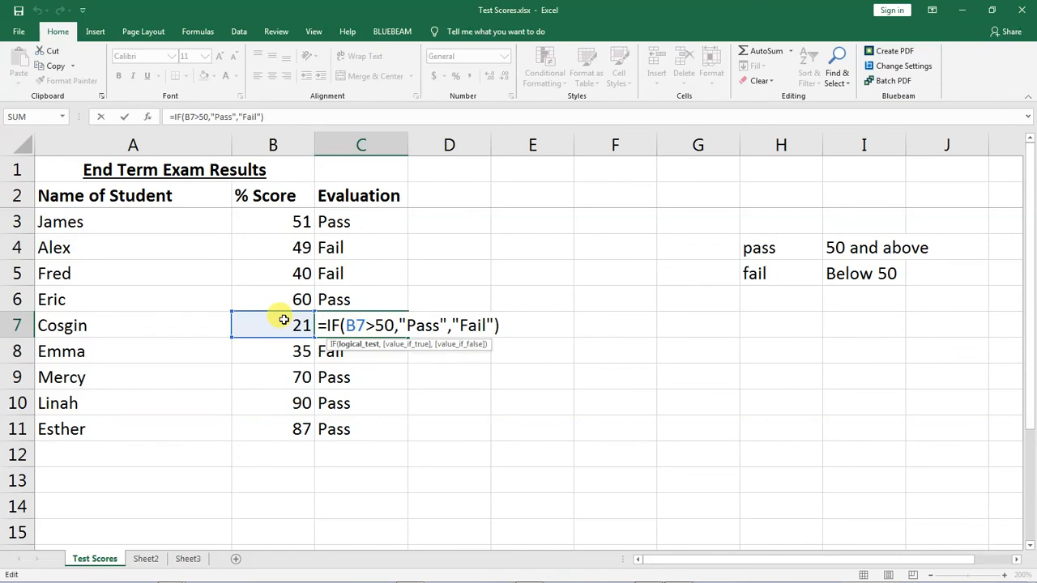
pyautogui.press('Return')
pyautogui.press('Down')
pyautogui.press('Down')
pyautogui.press('Down')
pyautogui.press('Down')
pyautogui.press('Down')
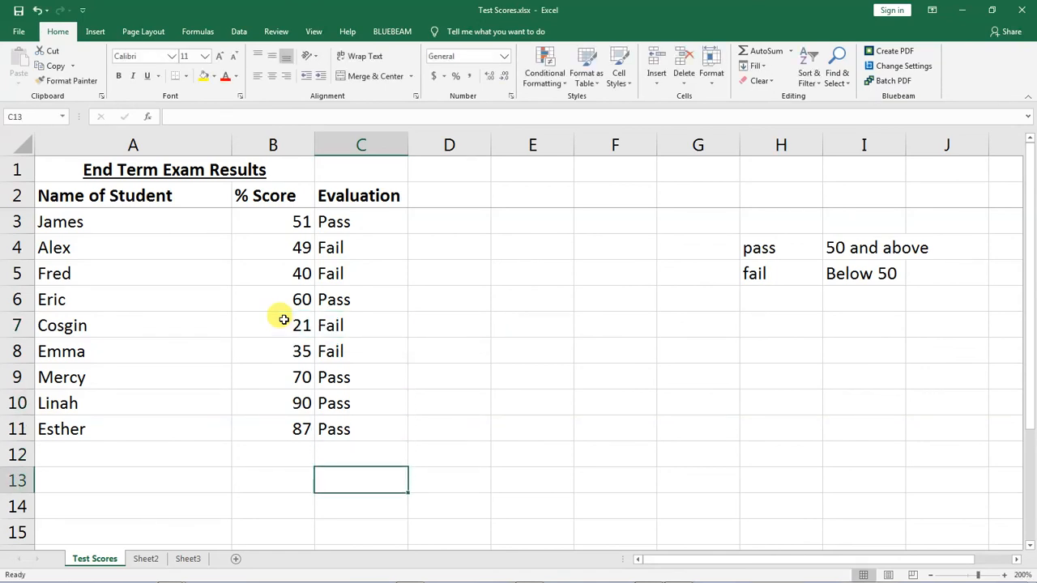
# Step: Review the evaluations in C3 to C11 against the pass and fail criteria in H4:J5
pyautogui.click(349, 222)
pyautogui.click(359, 244)
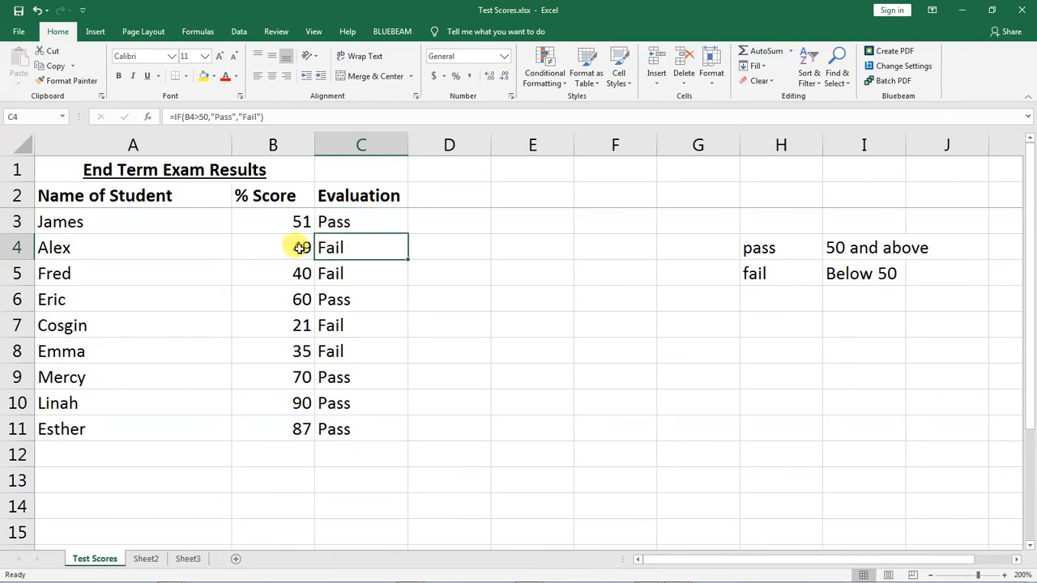
pyautogui.click(326, 222)
pyautogui.click(329, 243)
pyautogui.click(334, 272)
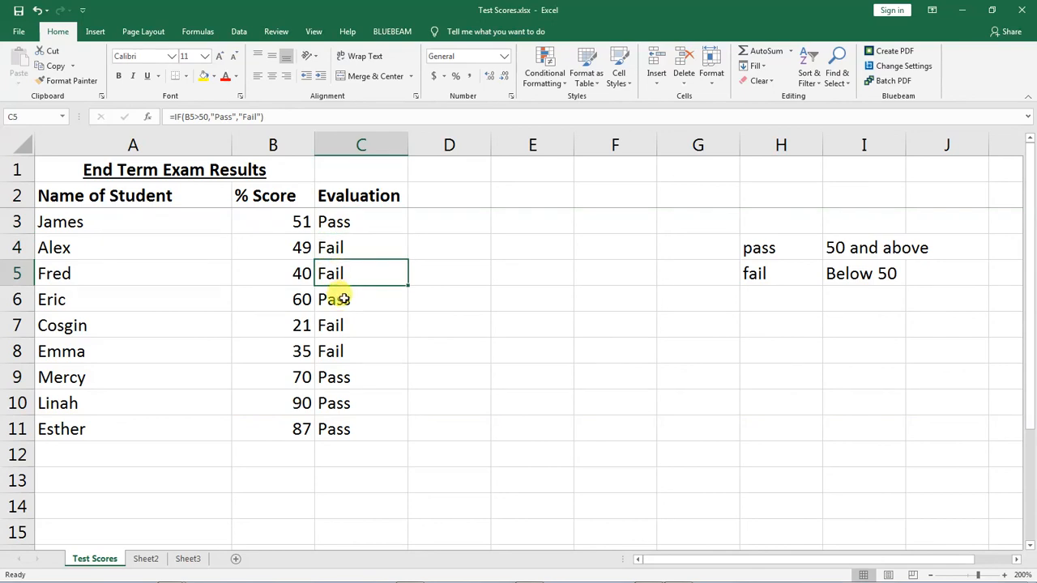
pyautogui.click(340, 299)
pyautogui.click(348, 326)
pyautogui.click(342, 356)
pyautogui.click(340, 377)
pyautogui.click(339, 401)
pyautogui.click(347, 434)
pyautogui.moveTo(761, 246); pyautogui.dragTo(919, 273)
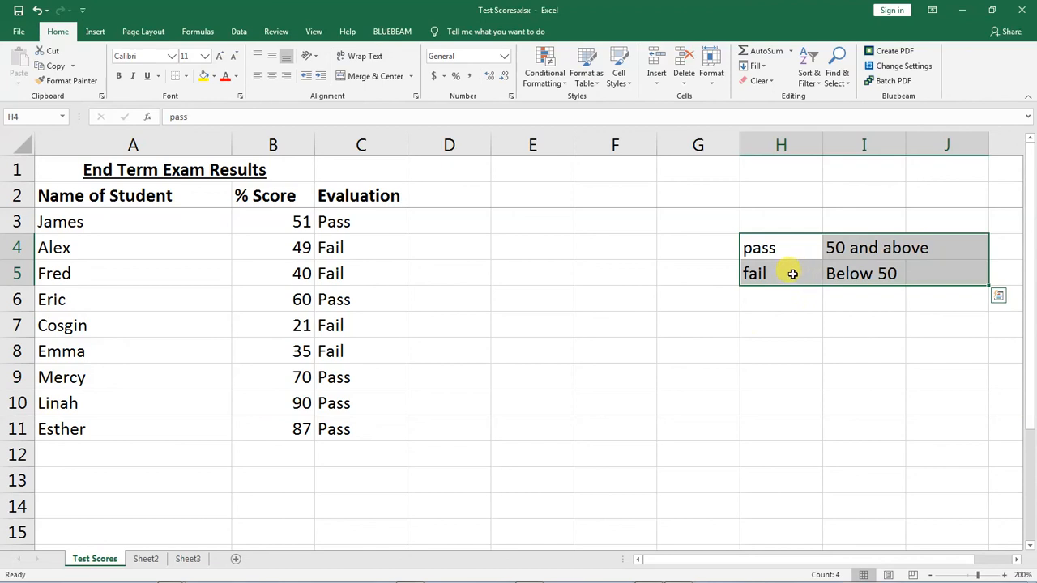
pyautogui.scroll(-1, 458, 354)
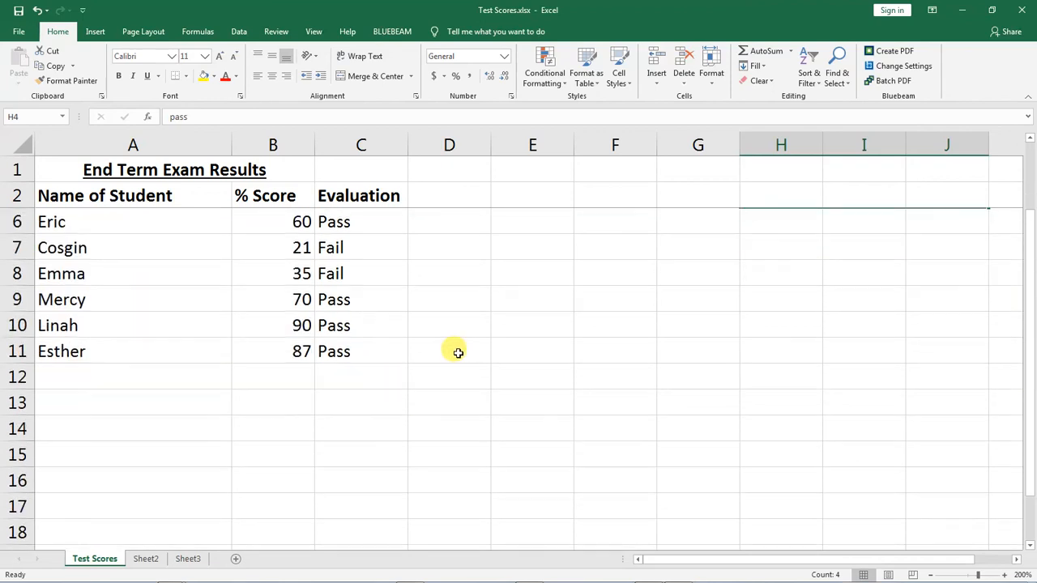
pyautogui.scroll(1, 455, 355)
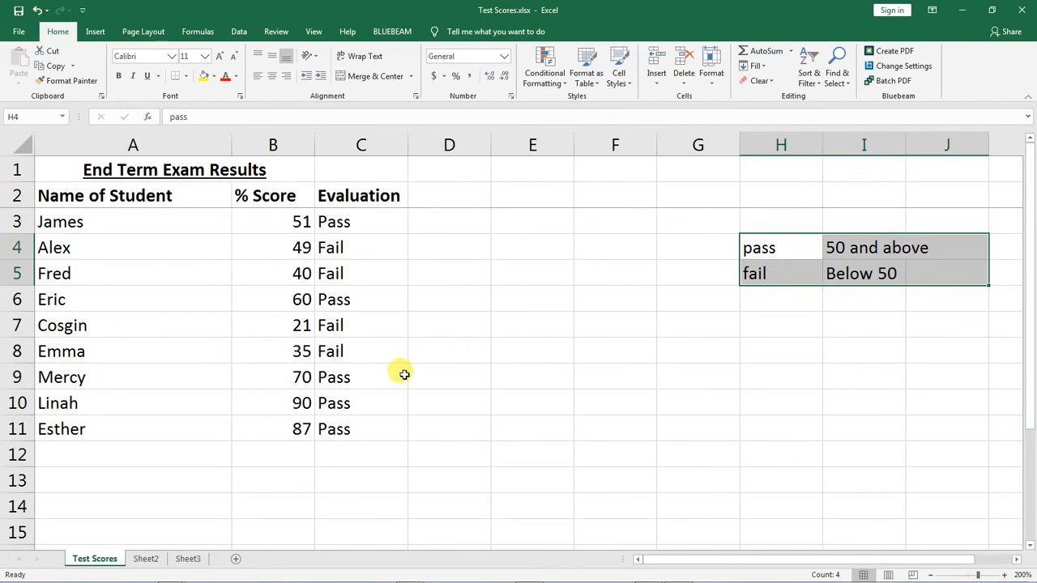
pyautogui.scroll(-2, 403, 373)
pyautogui.scroll(2, 402, 374)
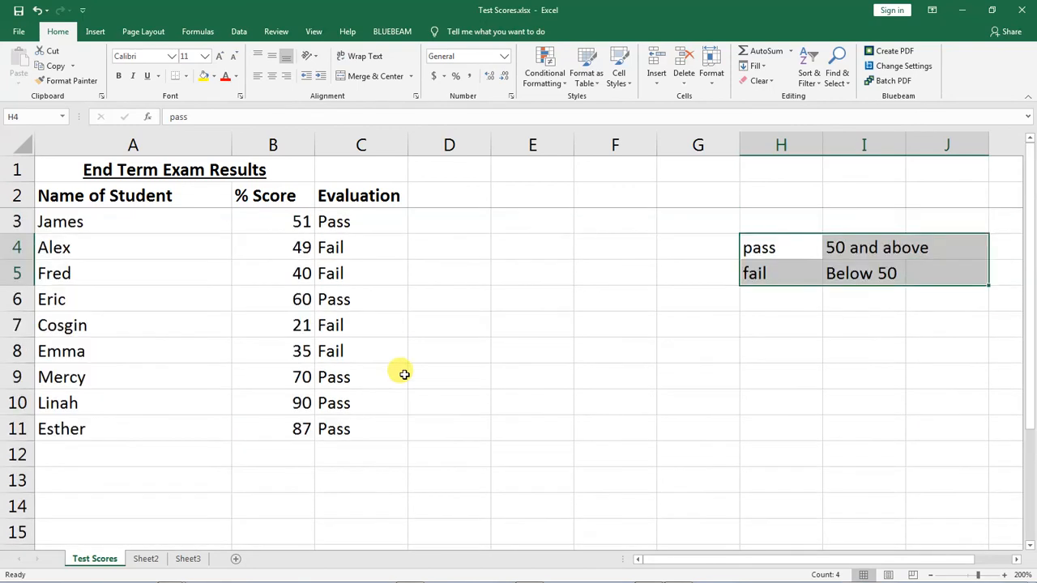
pyautogui.click(282, 461)
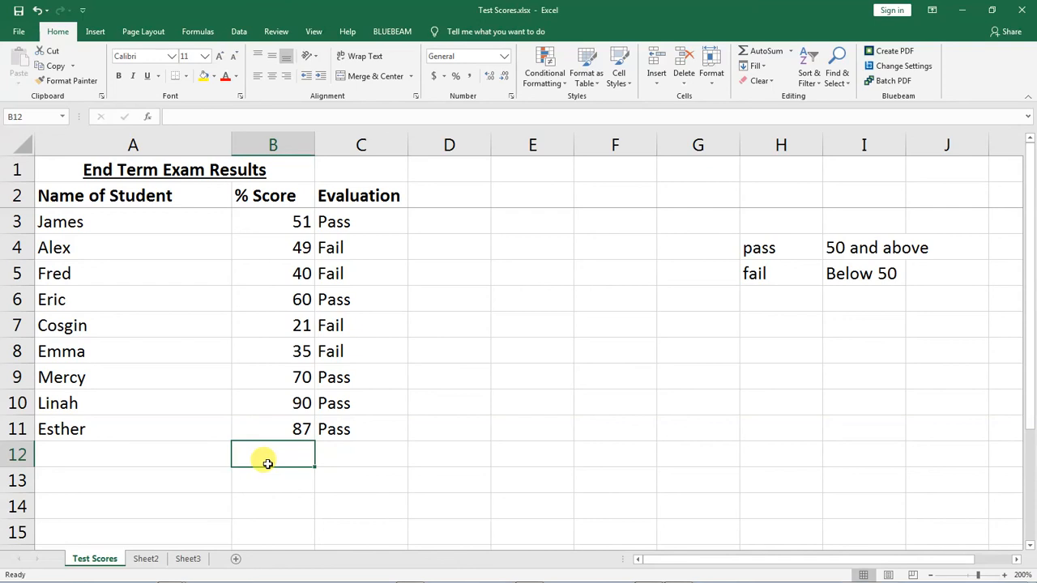
pyautogui.moveTo(264, 427); pyautogui.dragTo(268, 219)
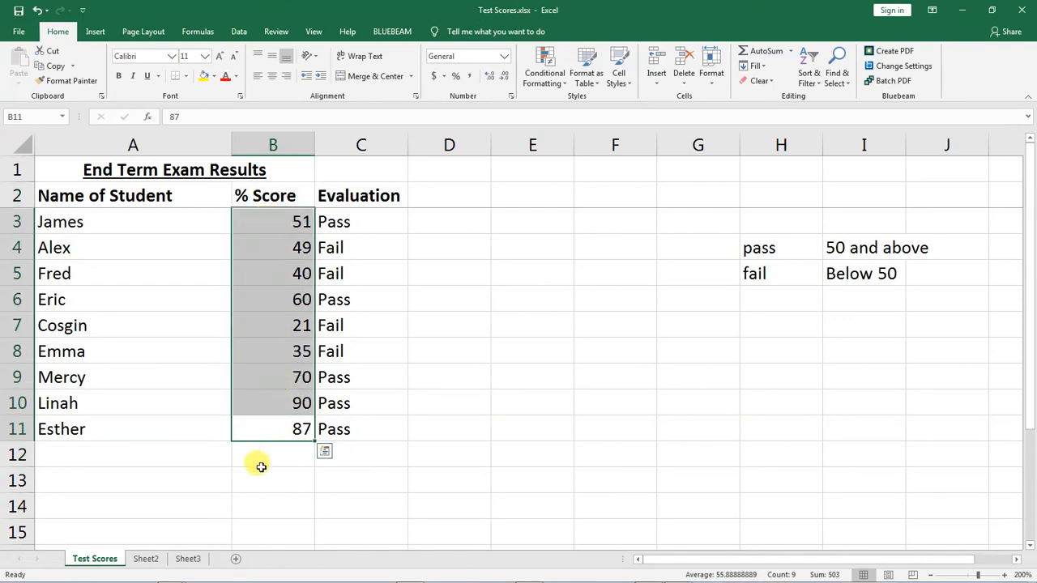
pyautogui.click(264, 459)
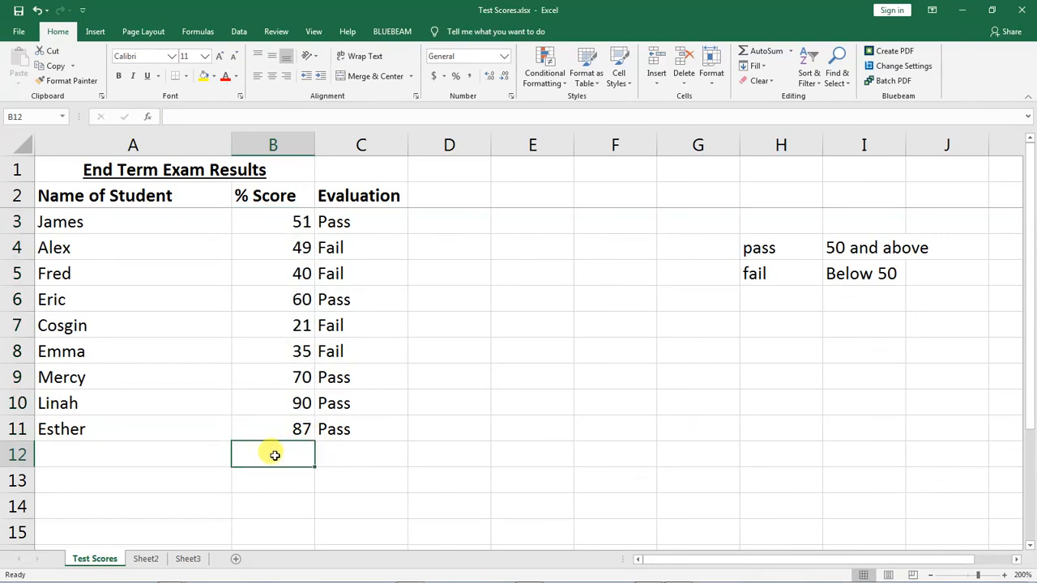
# Step: Start an addition formula in F12 with the first three scores, B3+B4+B5
pyautogui.click(602, 456)
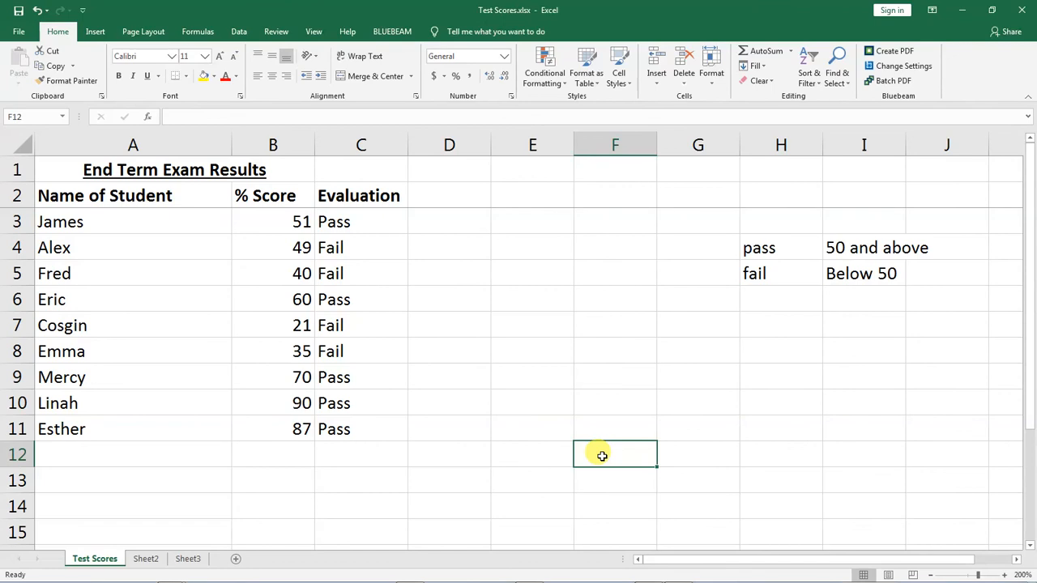
pyautogui.write('=')
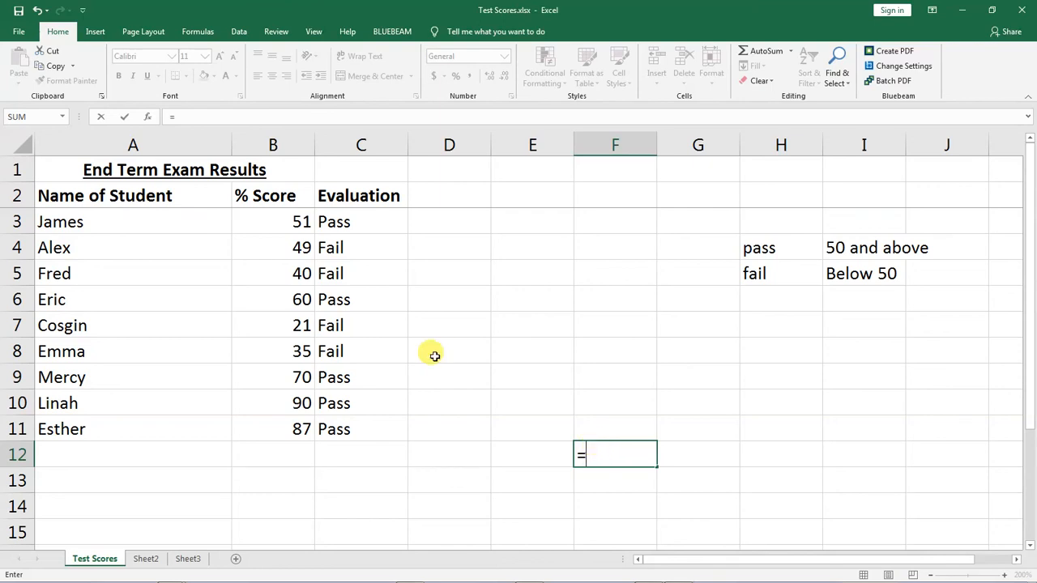
pyautogui.click(291, 221)
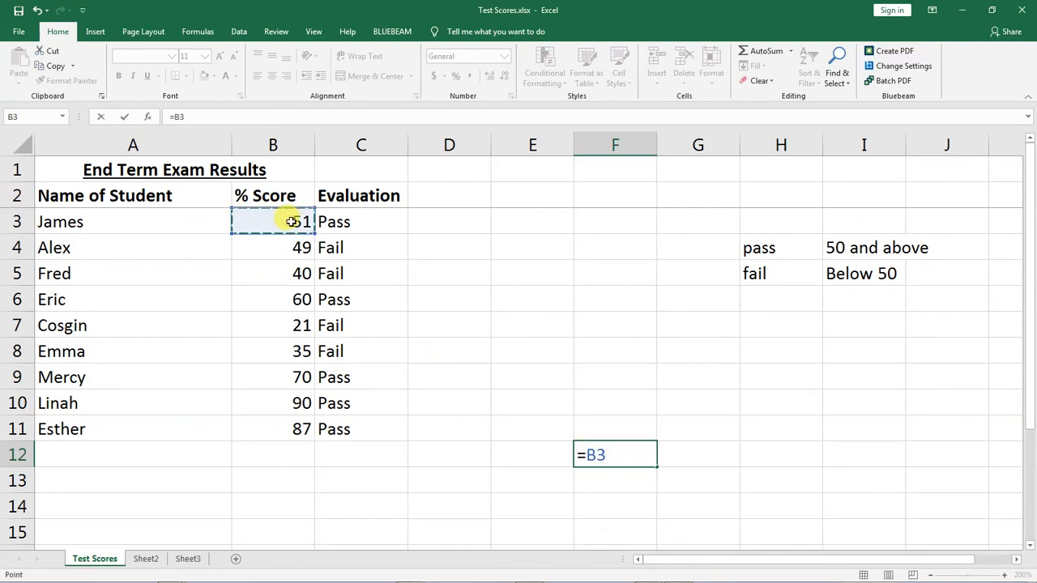
pyautogui.write('+')
pyautogui.click(292, 247)
pyautogui.write('+')
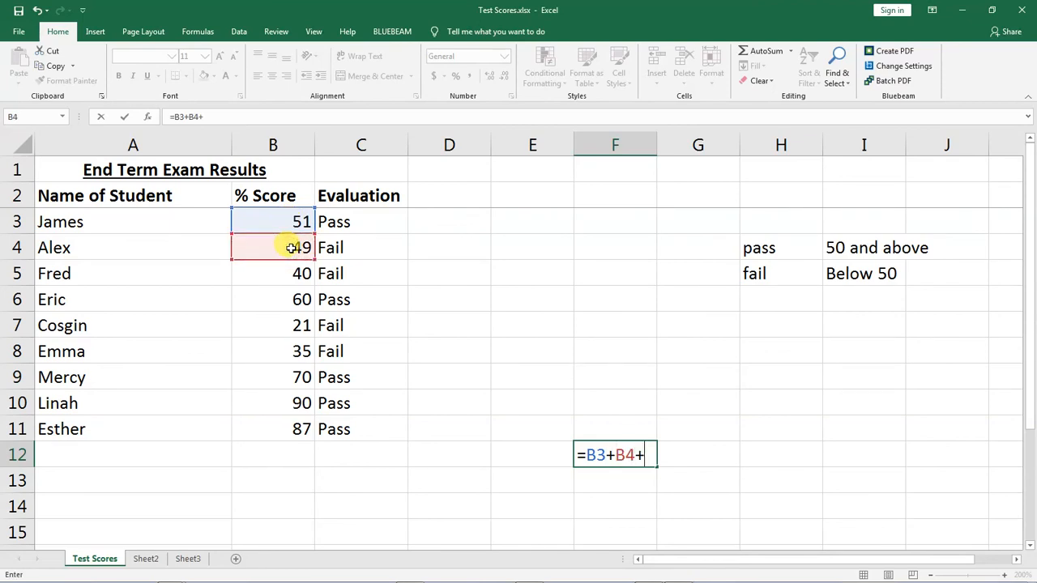
pyautogui.click(294, 273)
pyautogui.write('+')
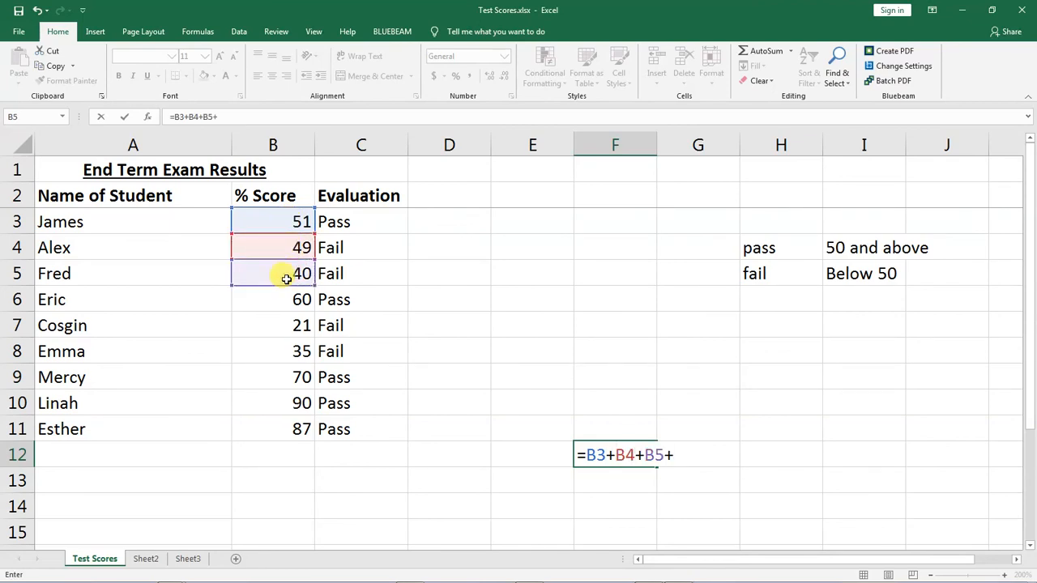
# Step: Complete the addition formula in F12 by adding the remaining scores, B6+B7+B8+B9+B10+B11
pyautogui.click(283, 300)
pyautogui.write('+')
pyautogui.click(292, 324)
pyautogui.write('+')
pyautogui.click(291, 352)
pyautogui.write('+')
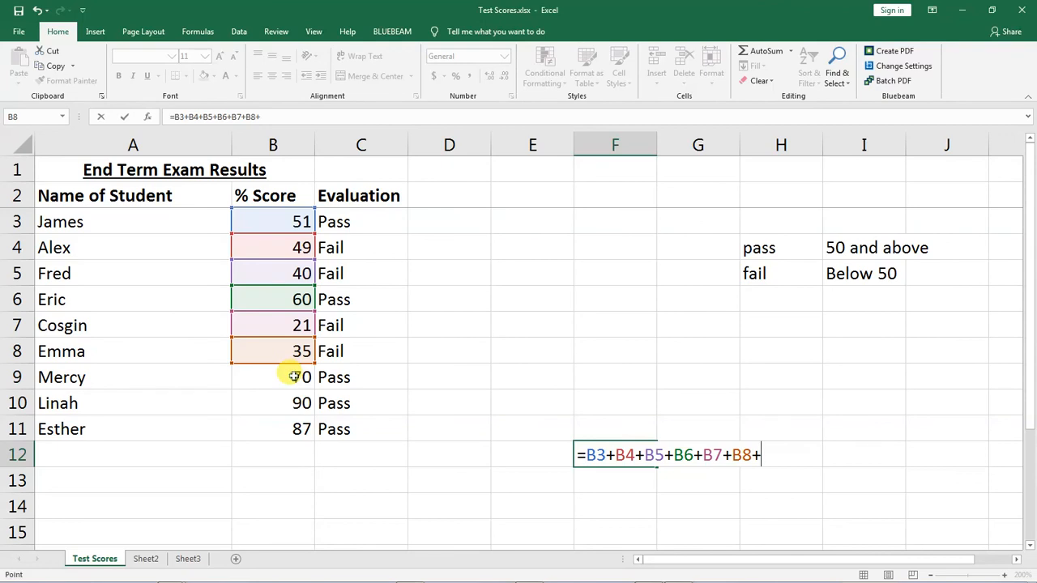
pyautogui.click(293, 376)
pyautogui.write('+')
pyautogui.click(272, 398)
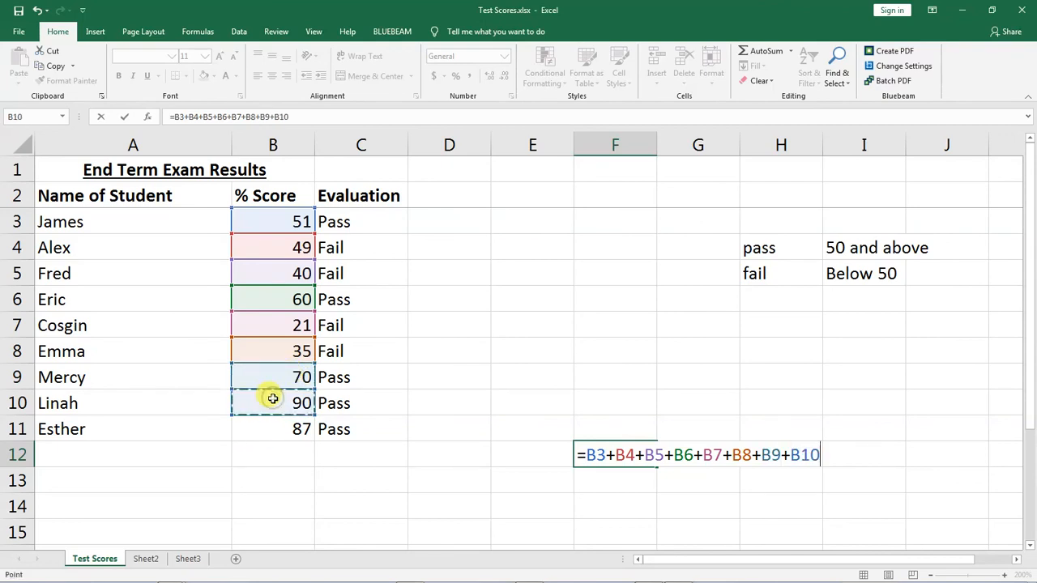
pyautogui.write('+')
pyautogui.click(288, 435)
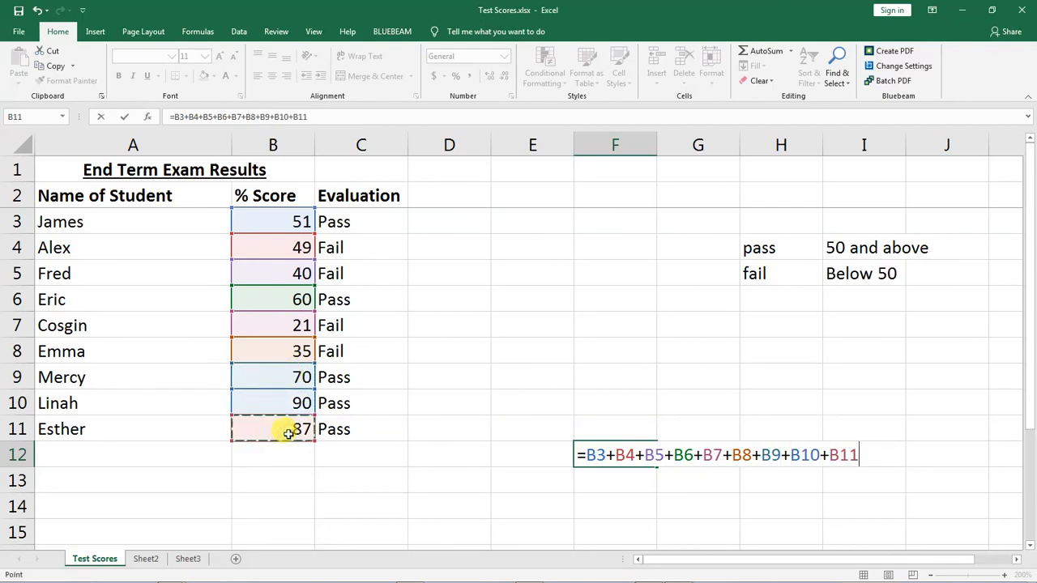
pyautogui.press('Return')
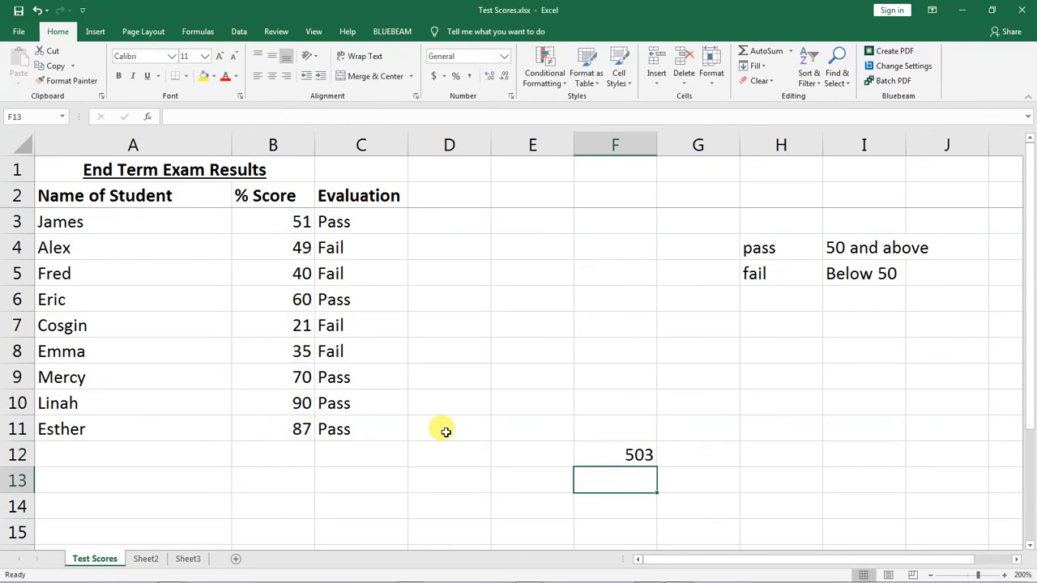
pyautogui.click(614, 450)
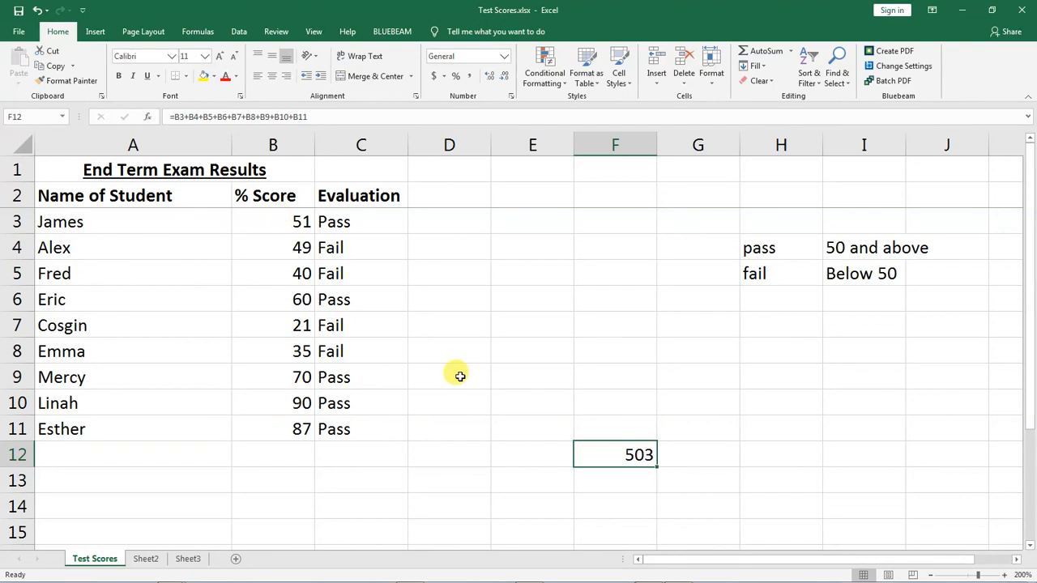
# Step: Add up the scores in F13 with the SUM function over the range B3:B11
pyautogui.click(294, 452)
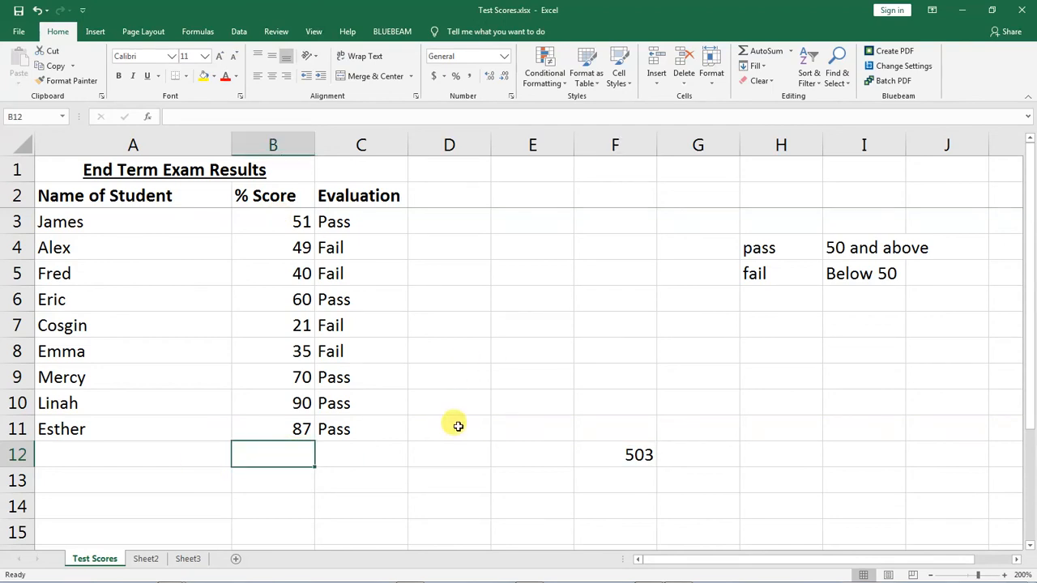
pyautogui.click(613, 483)
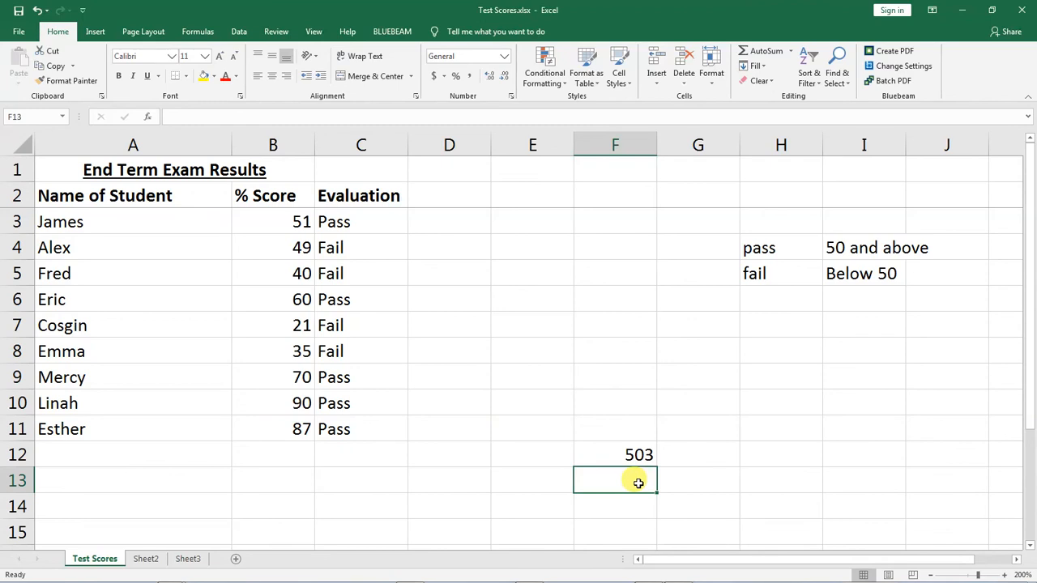
pyautogui.write('=sum')
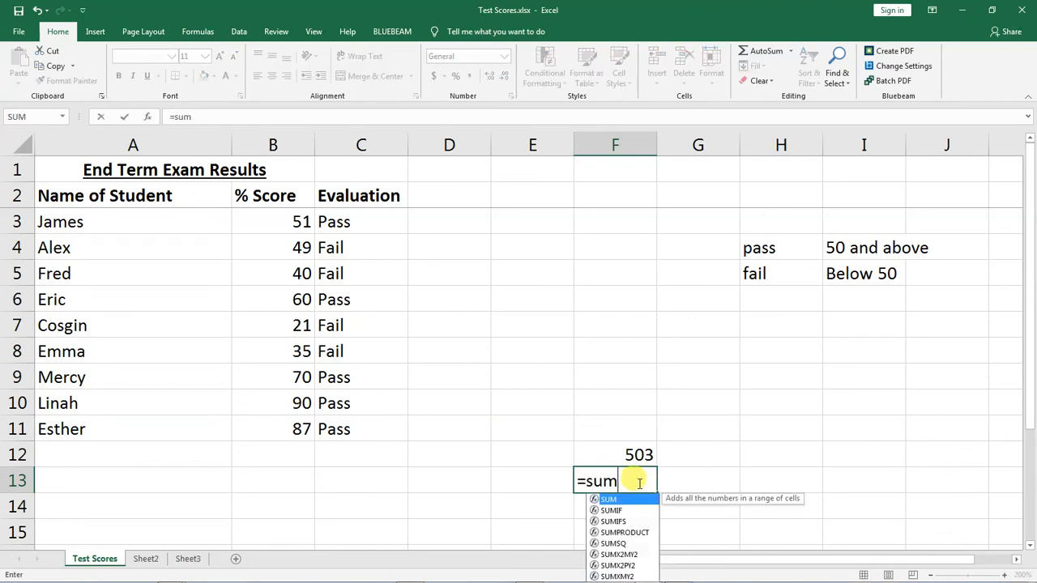
pyautogui.doubleClick(613, 499)
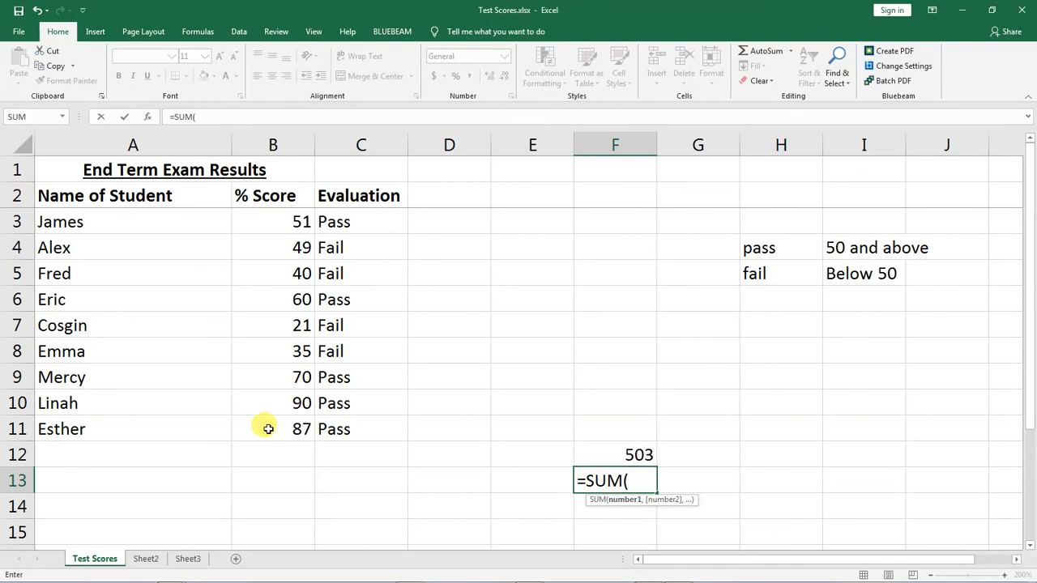
pyautogui.click(270, 218)
pyautogui.click(278, 231)
pyautogui.click(285, 256)
pyautogui.click(296, 225)
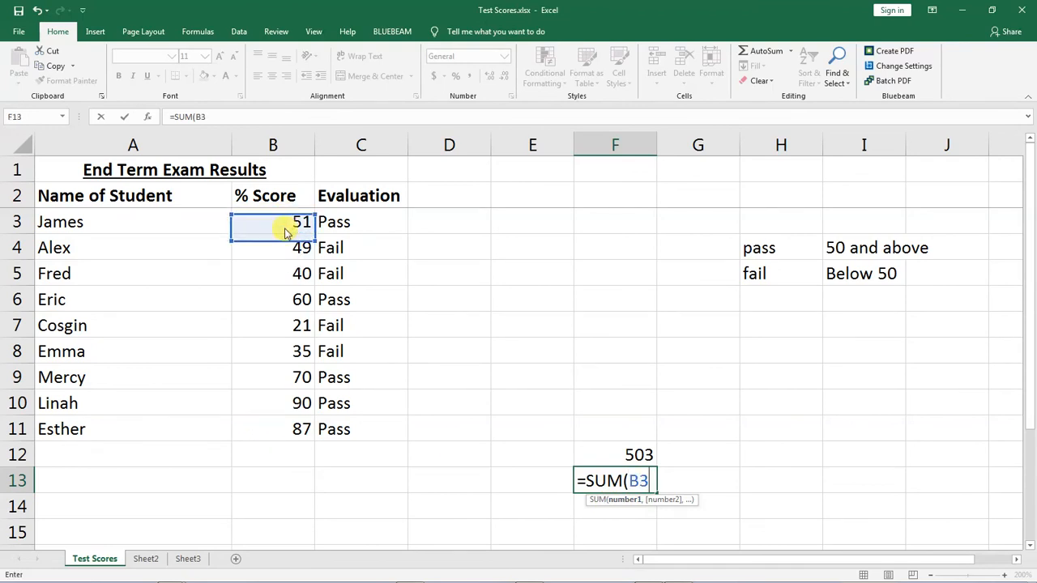
pyautogui.moveTo(301, 221); pyautogui.dragTo(296, 429)
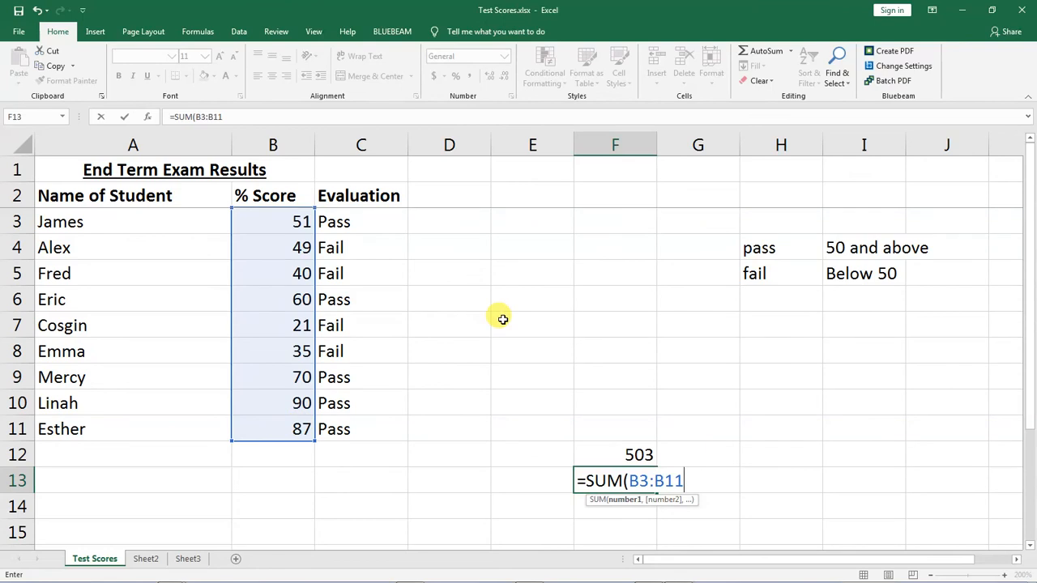
pyautogui.hotkey('ctrl', 'Return')
pyautogui.click(502, 319)
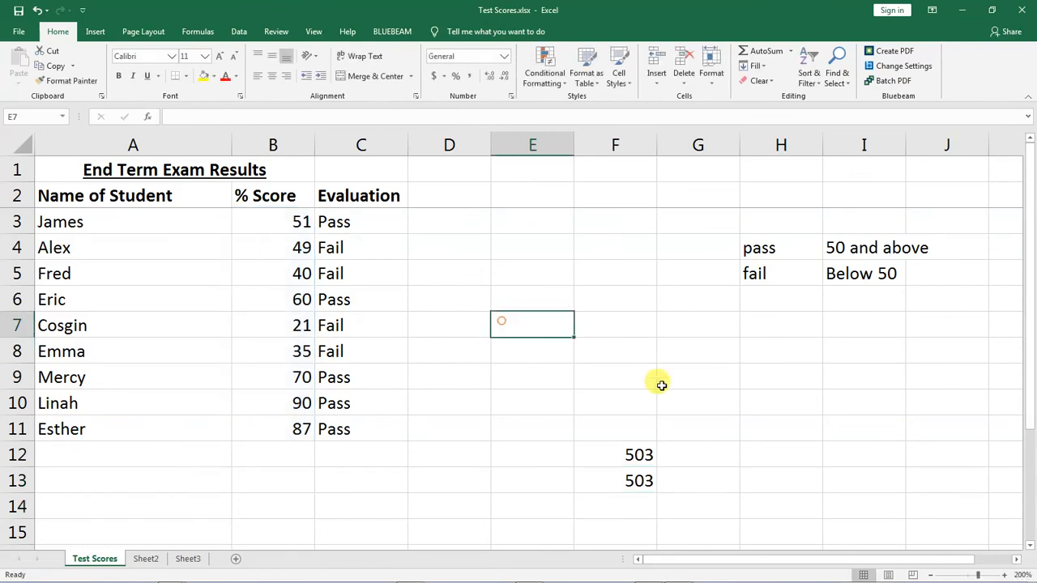
# Step: Compare the cell-by-cell addition in F12 with the SUM formula in F13
pyautogui.click(625, 439)
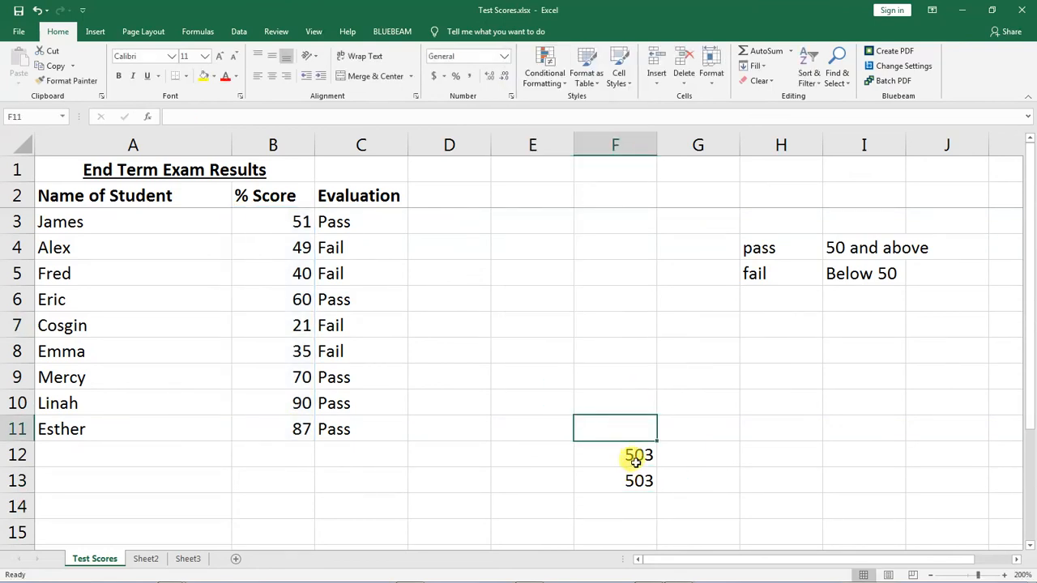
pyautogui.click(630, 455)
pyautogui.click(637, 479)
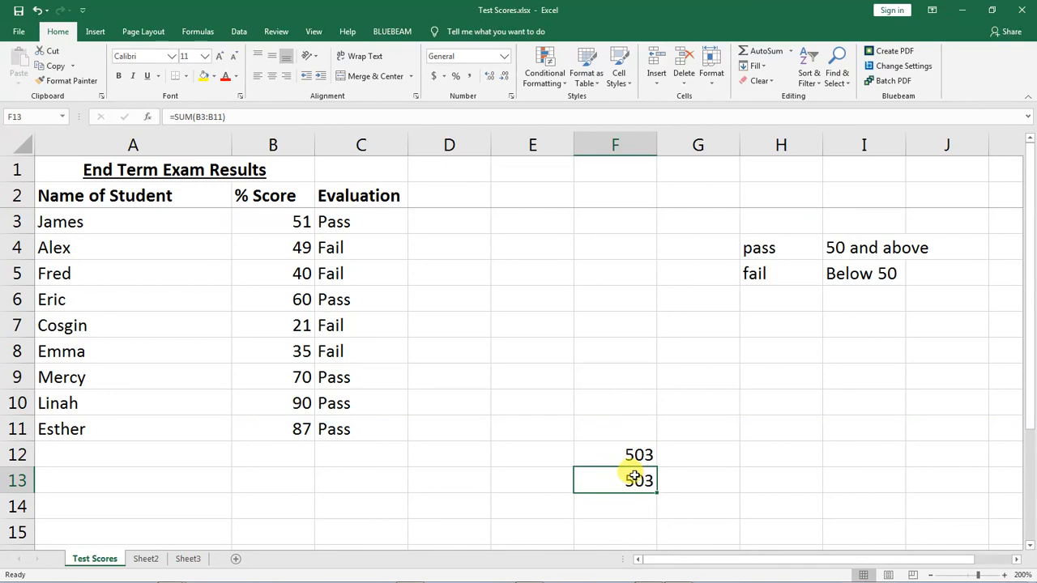
# Step: Total the % Score column in B12 with AutoSum over B3:B11
pyautogui.click(296, 453)
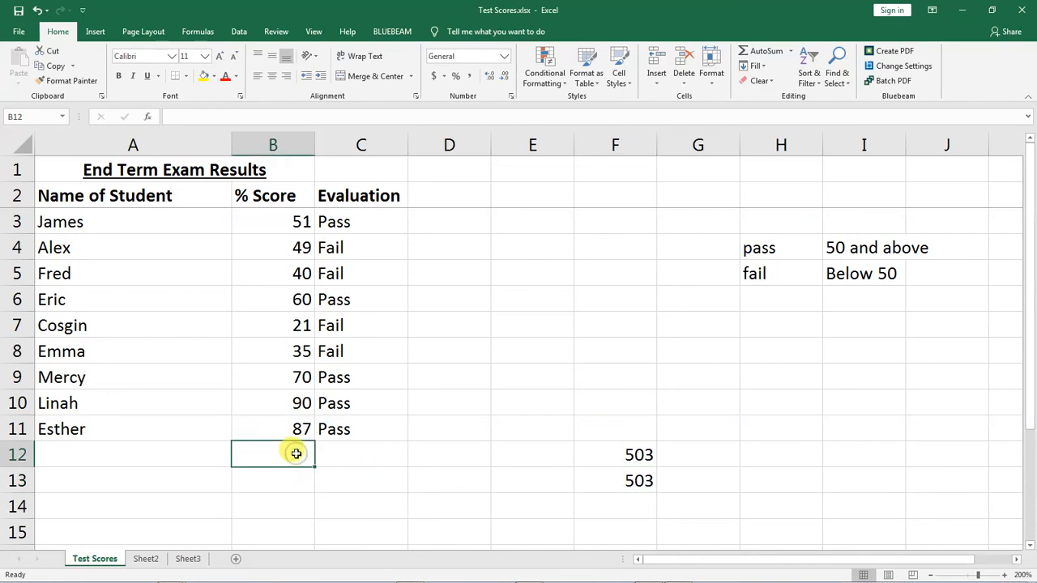
pyautogui.click(289, 480)
pyautogui.click(261, 457)
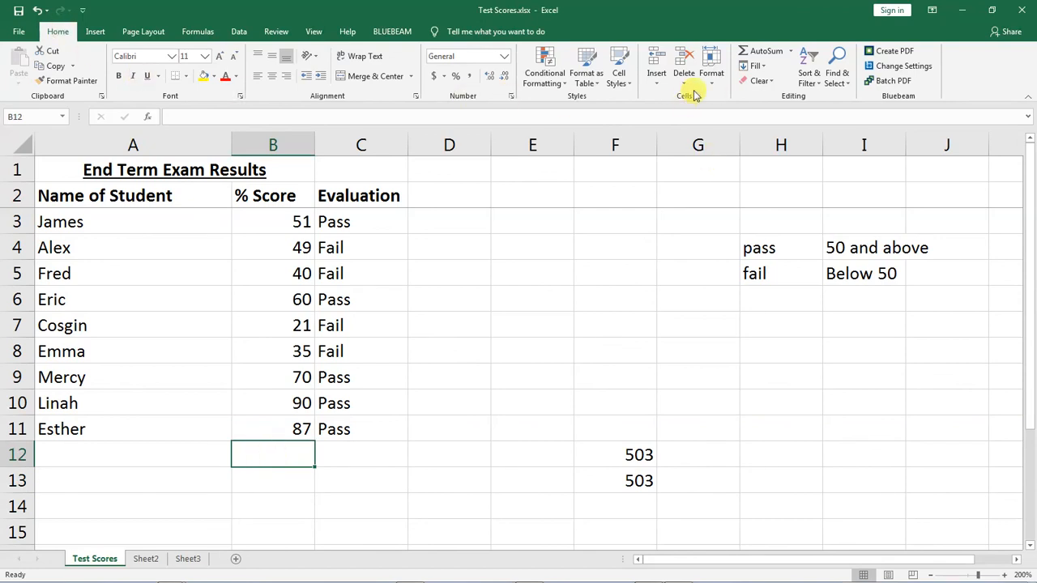
pyautogui.click(762, 54)
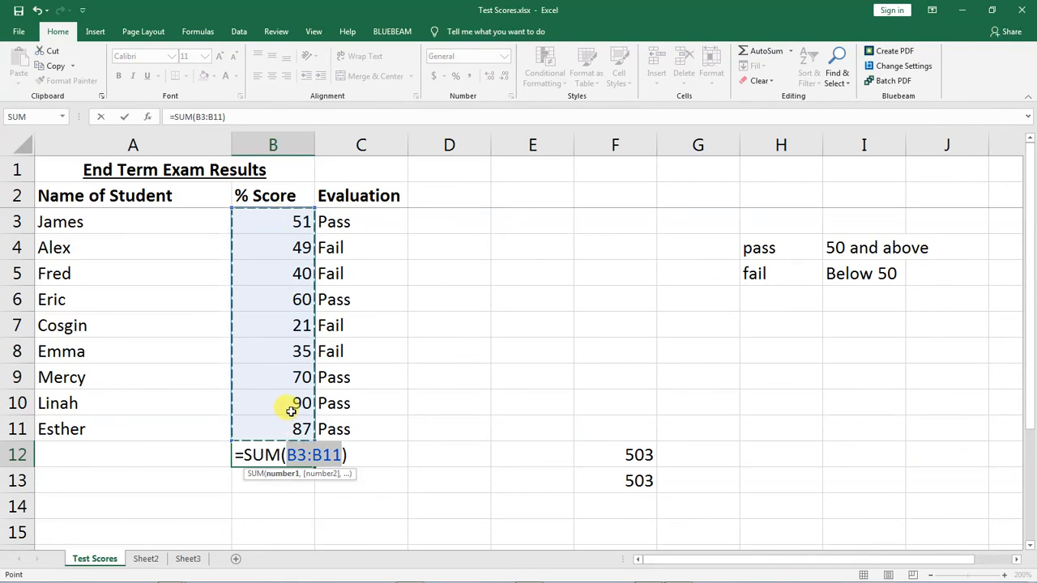
pyautogui.press('Return')
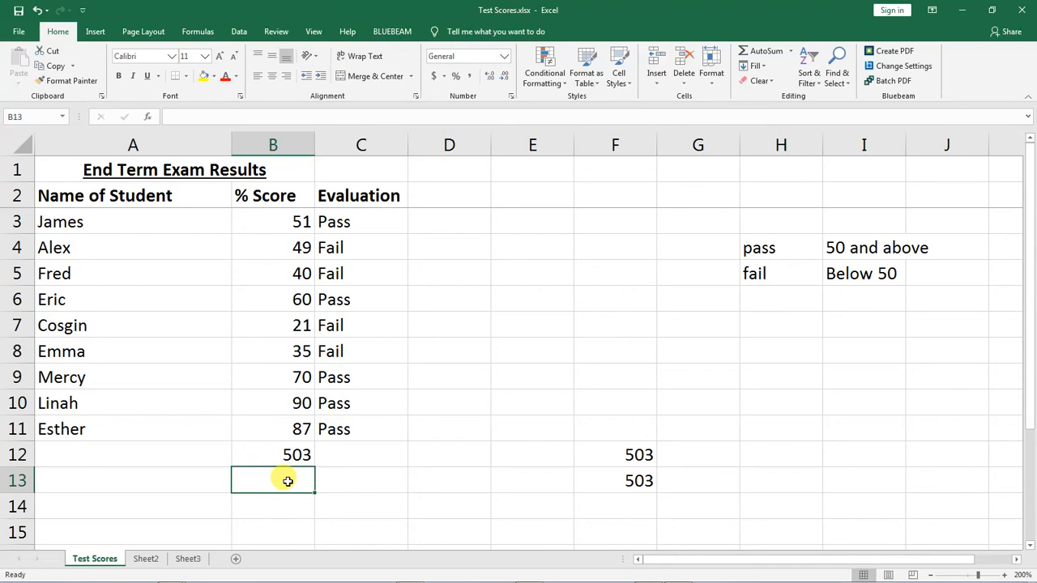
# Step: Apply outside borders to the total score cell B12
pyautogui.click(288, 451)
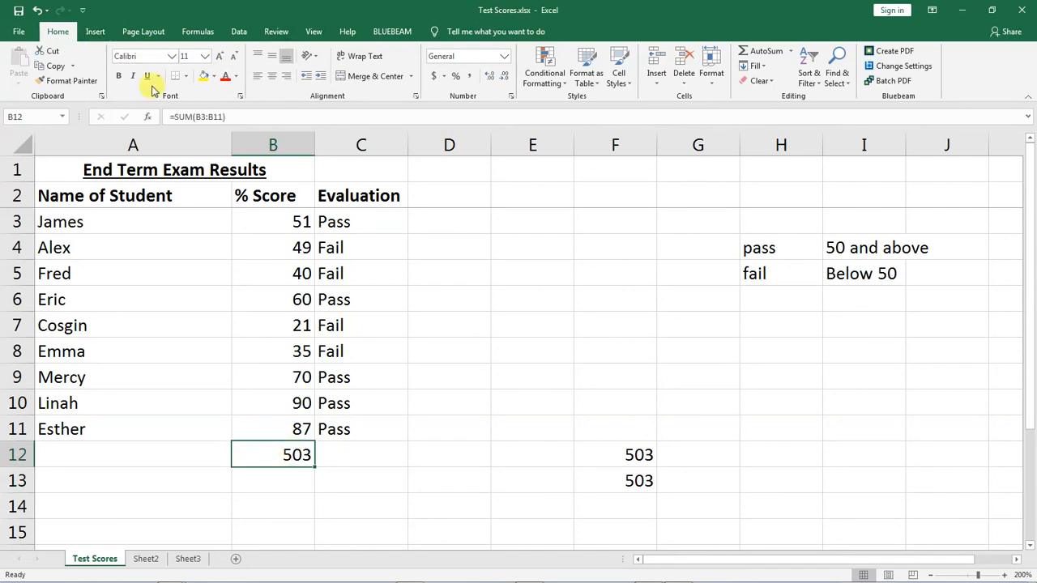
pyautogui.click(186, 80)
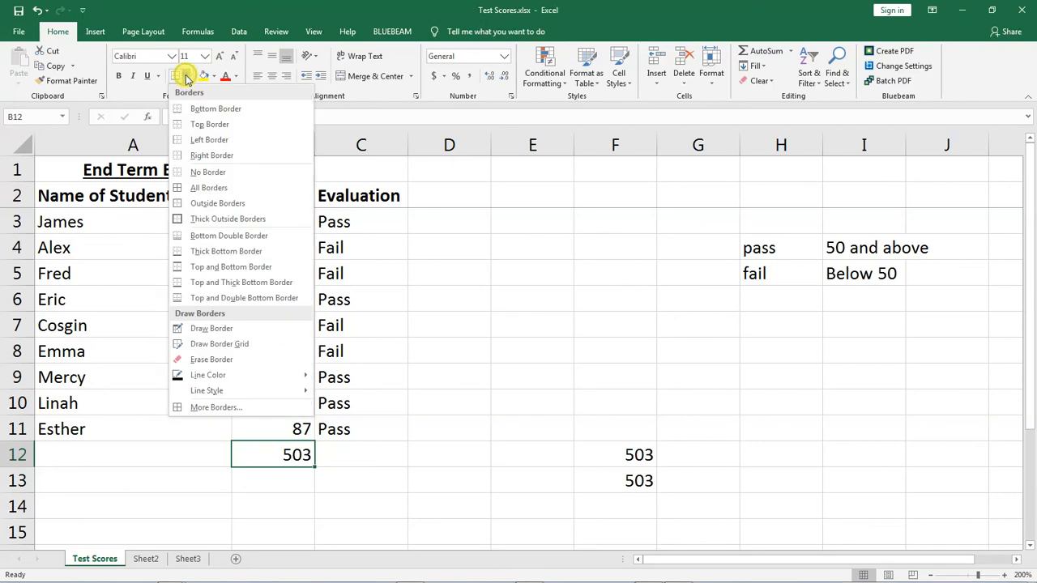
pyautogui.click(204, 204)
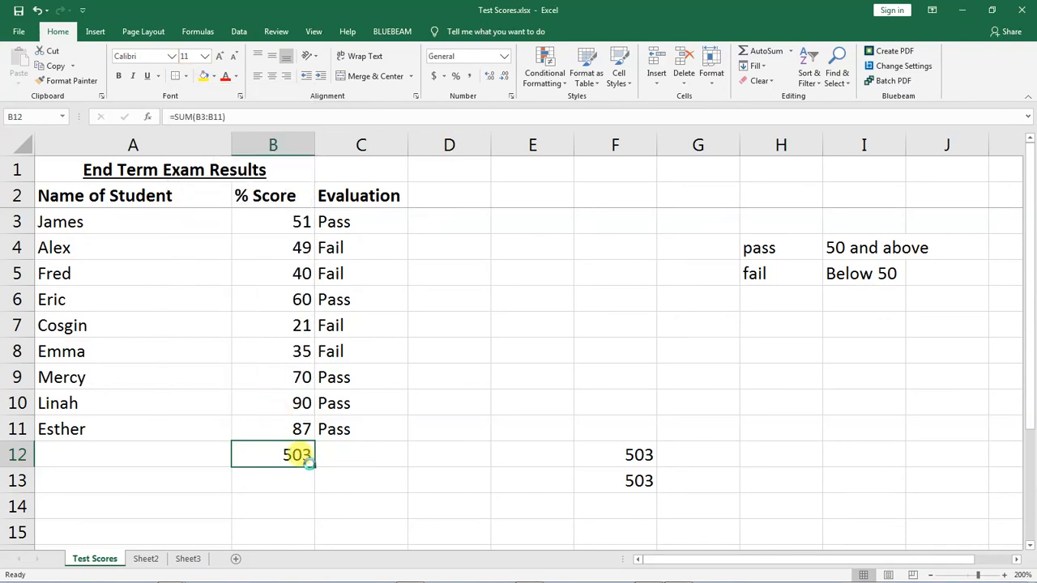
pyautogui.click(297, 484)
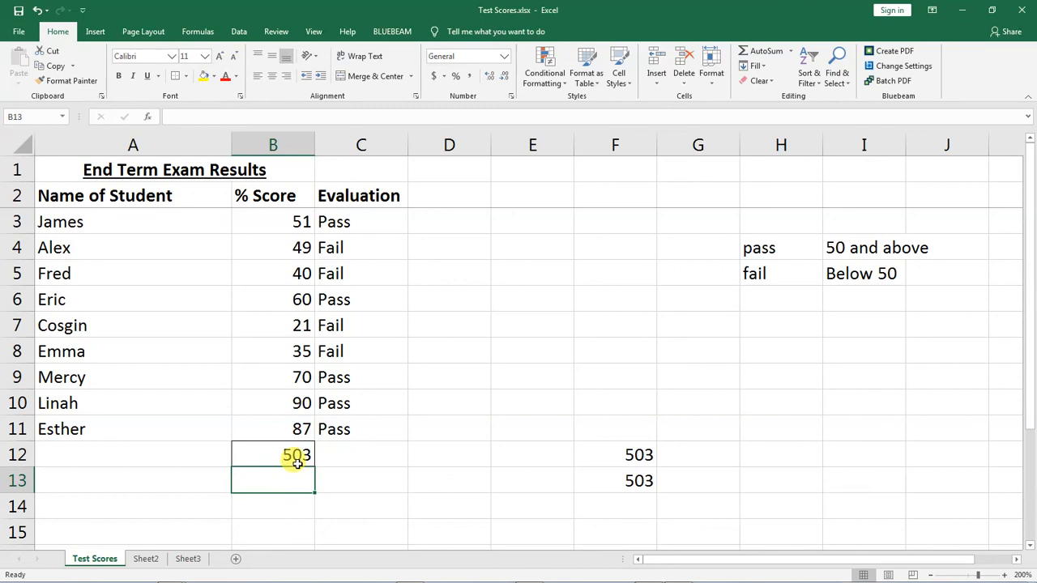
pyautogui.click(293, 455)
pyautogui.click(292, 485)
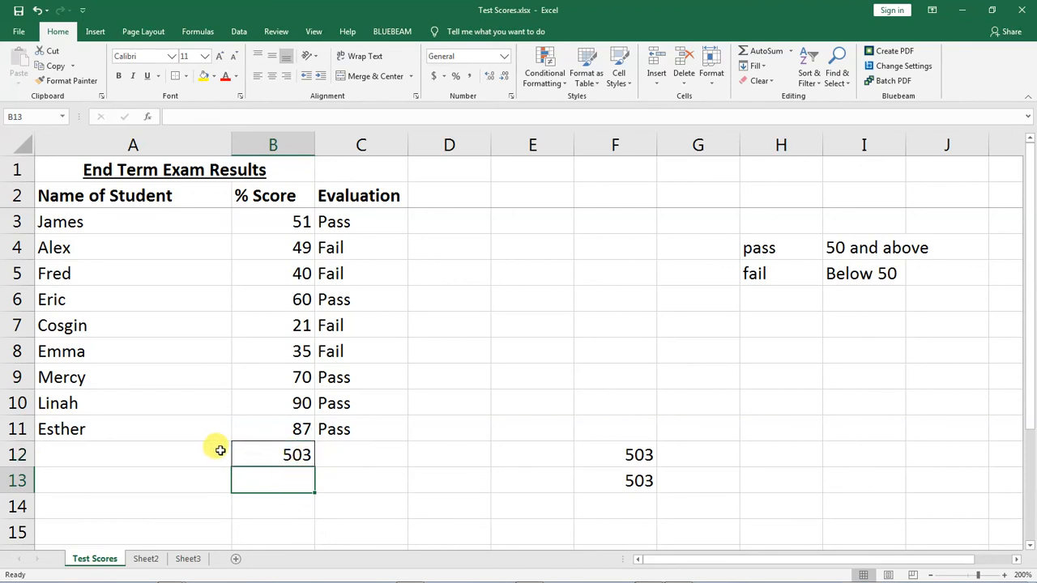
# Step: Count the student names in A3:A11 and enter the label "Average" in B14
pyautogui.moveTo(69, 222); pyautogui.dragTo(77, 422)
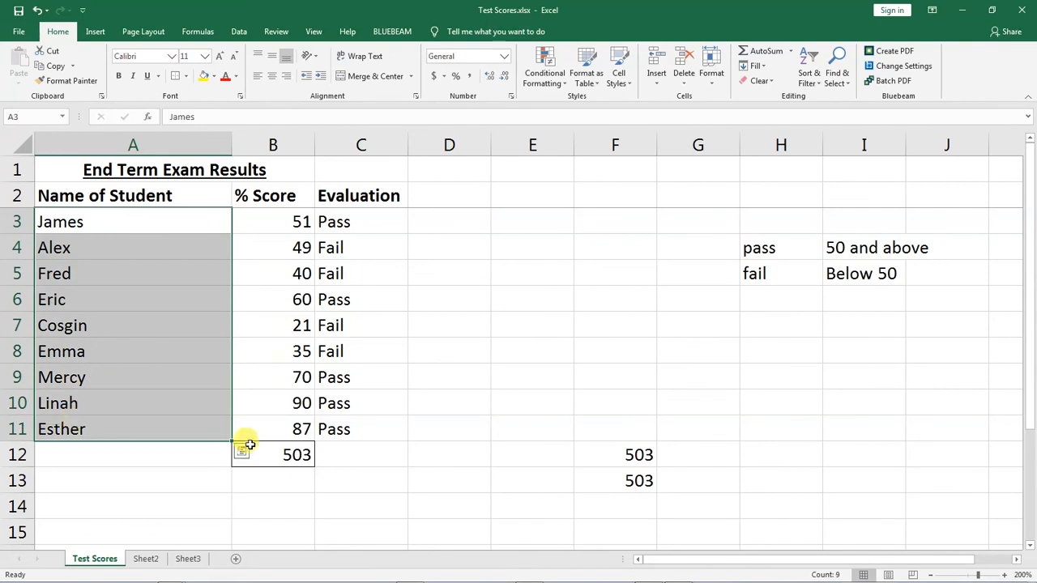
pyautogui.click(280, 503)
pyautogui.click(222, 503)
pyautogui.click(294, 501)
pyautogui.write('Average')
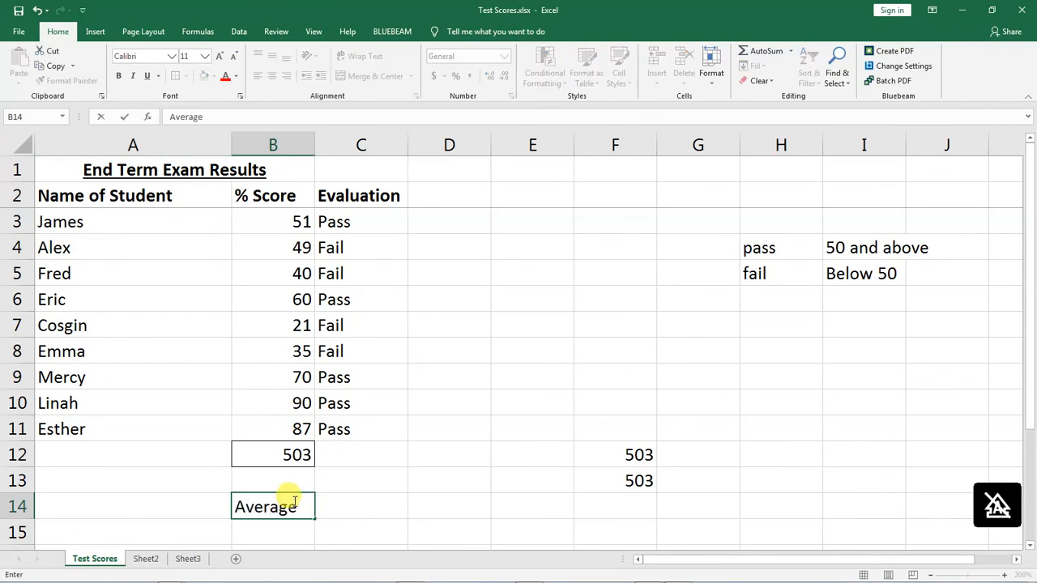
# Step: Calculate the average score in C14 by dividing the total by the number of students, =B12/9
pyautogui.click(350, 506)
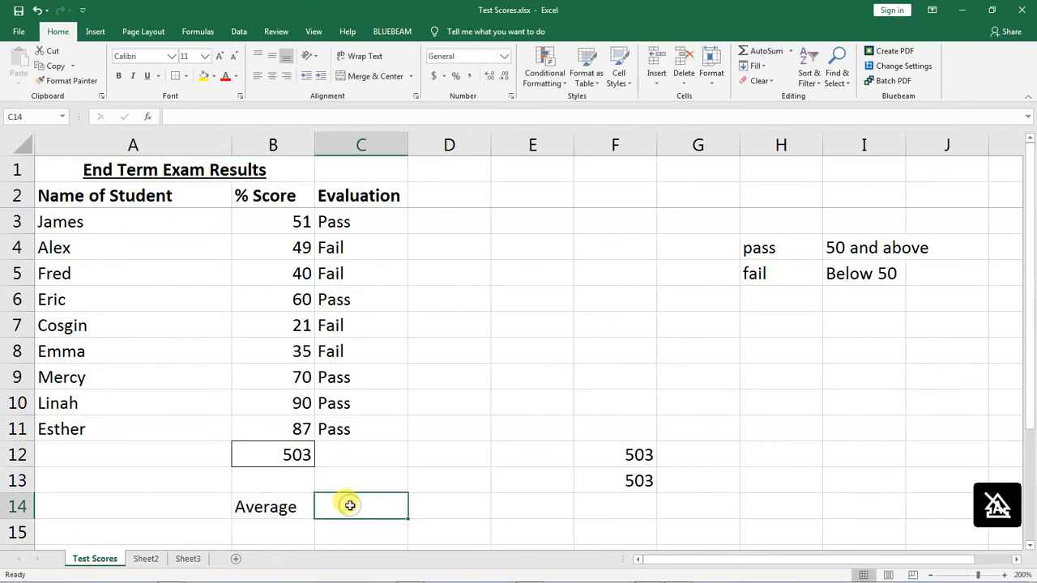
pyautogui.write('=')
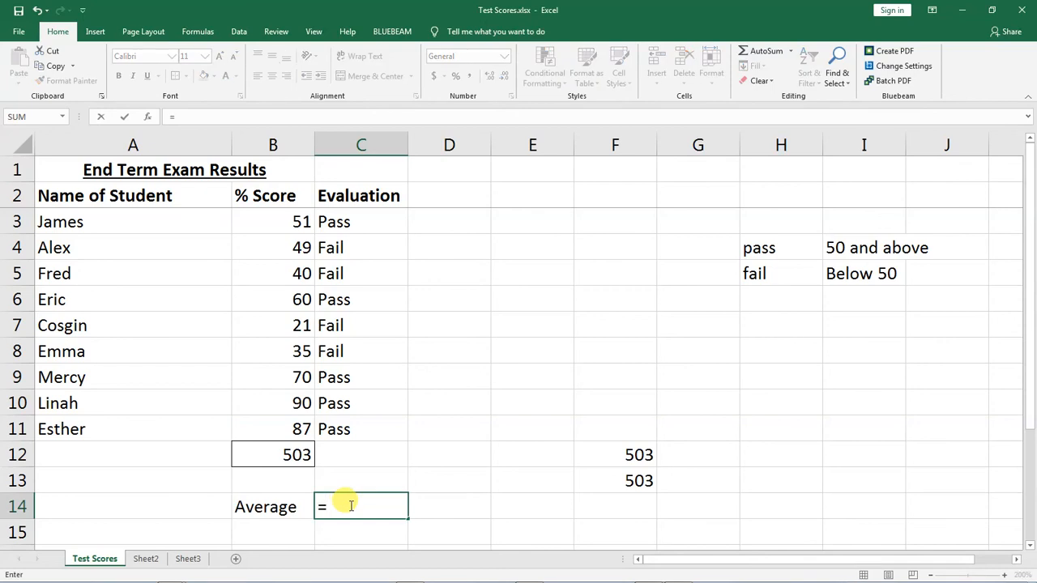
pyautogui.click(299, 455)
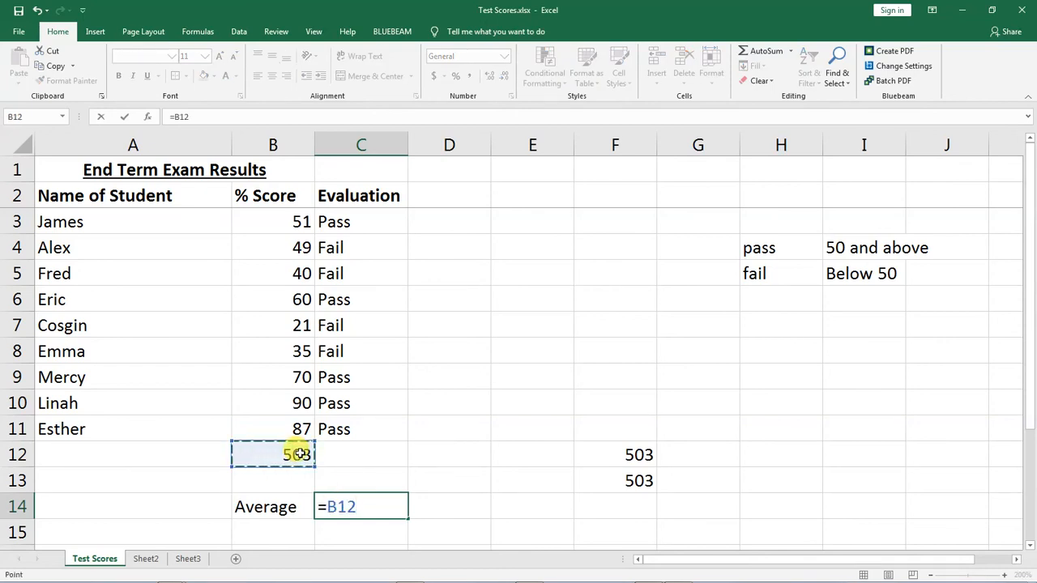
pyautogui.write('/9')
pyautogui.press('Return')
pyautogui.click(357, 504)
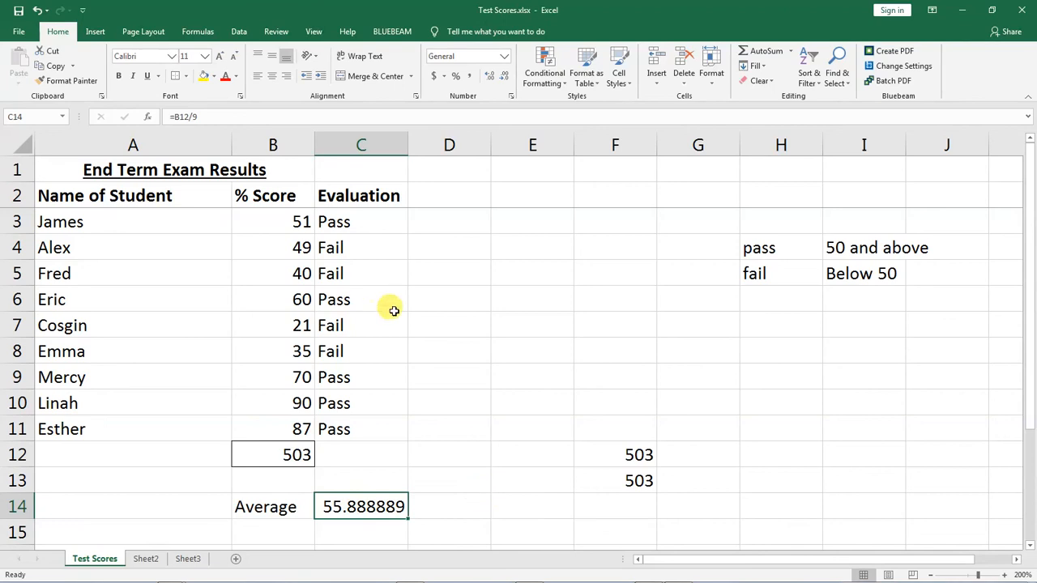
pyautogui.click(442, 236)
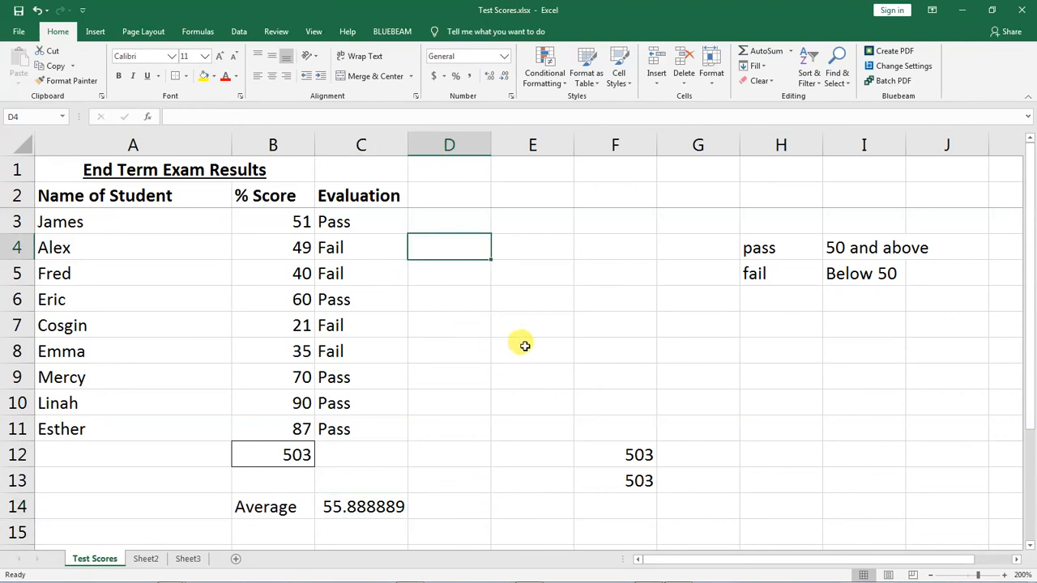
pyautogui.click(526, 343)
pyautogui.click(458, 345)
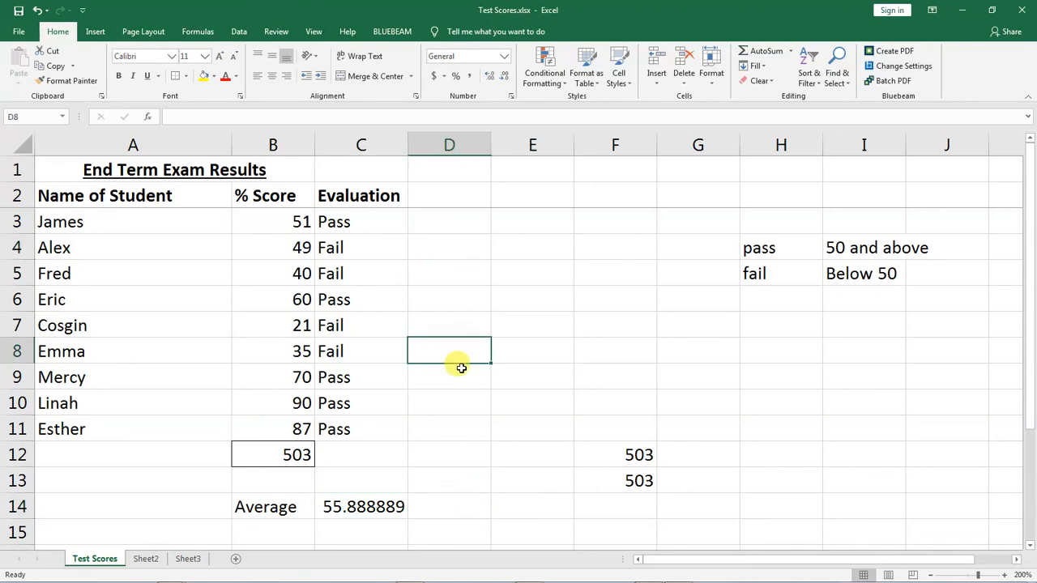